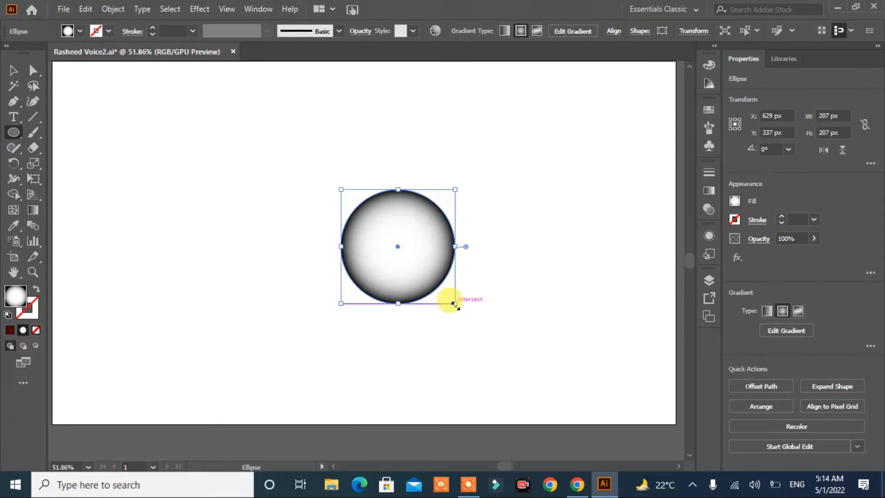
- Move the gradient circle to about X 525, Y 275 px and rotate a copy slightly clockwise about its bottom anchor point
left_click_drag(398, 245, 349, 217)
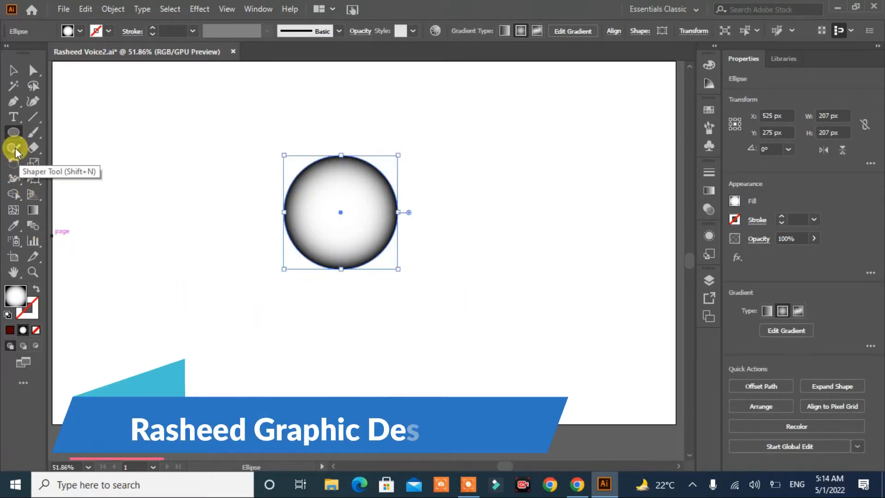
left_click(13, 164)
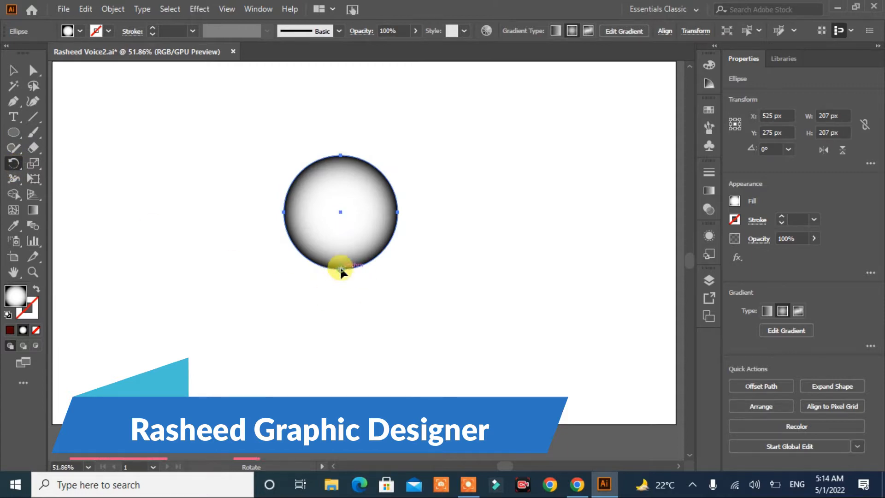
left_click_drag(341, 156, 374, 165)
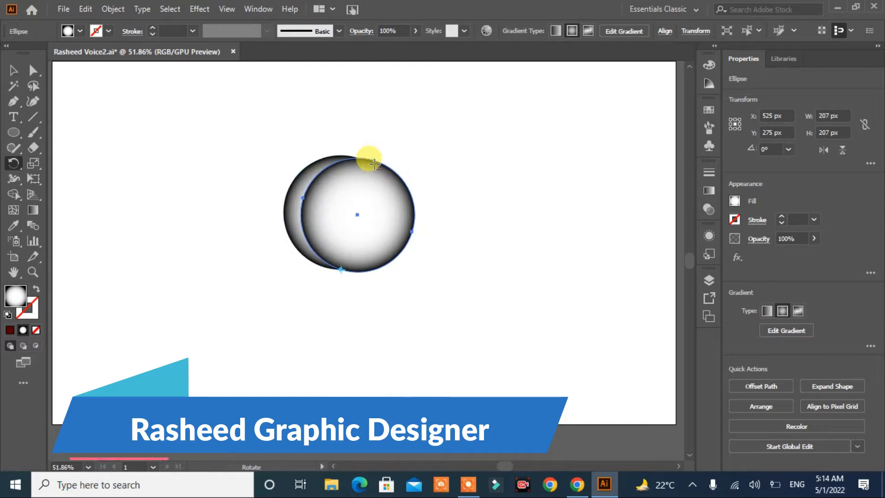
- Repeat the rotated copy around the same pivot until the overlapping circles form a full round pattern
key("ctrl+d")
key("ctrl+d")
key("ctrl+d")
key("ctrl+d")
key("ctrl+d")
key("ctrl+d")
key("ctrl+d")
key("ctrl+d")
key("ctrl+d")
key("ctrl+d")
key("ctrl+d")
key("ctrl+d")
key("ctrl+d")
key("ctrl+d")
key("ctrl+d")
key("ctrl+d")
key("ctrl+d")
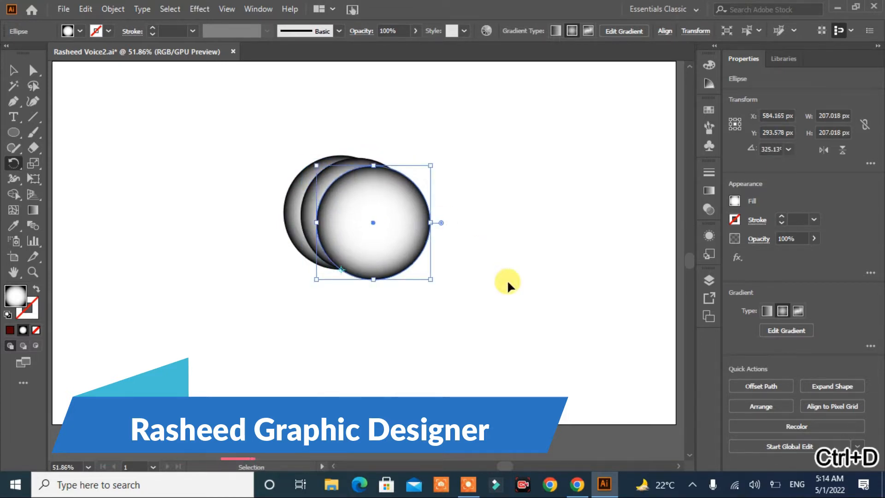
key("ctrl+d")
key("ctrl+d")
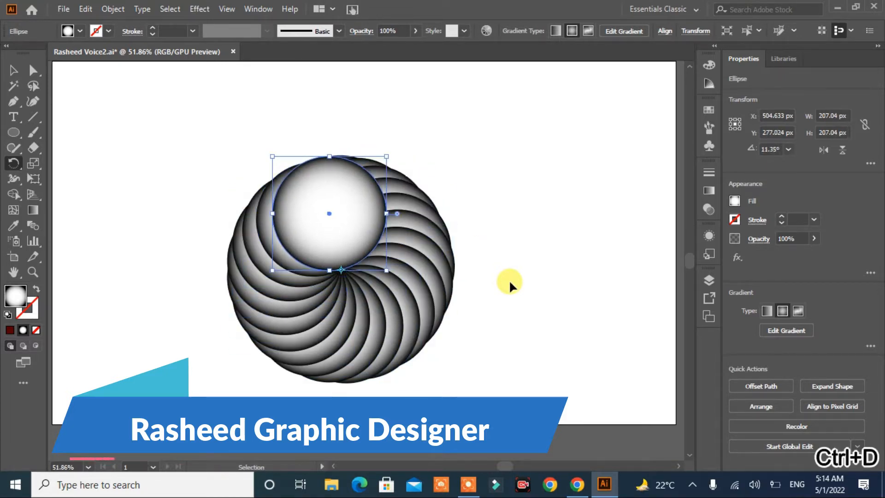
- Select all the circles and apply a bright green stroke colour
left_click(13, 70)
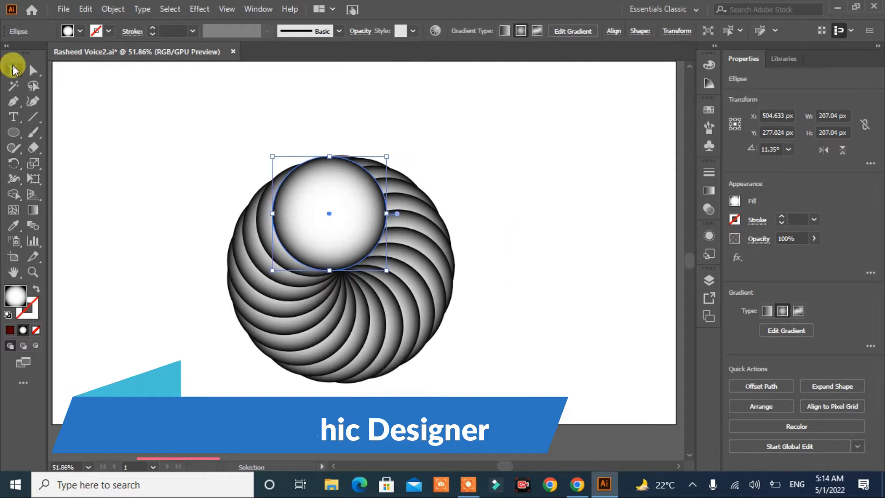
left_click(98, 203)
key("ctrl+a")
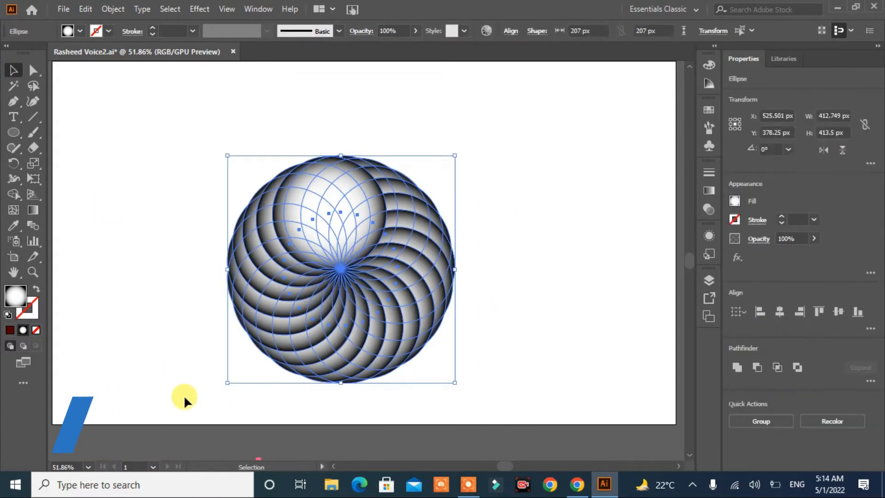
left_click(109, 31)
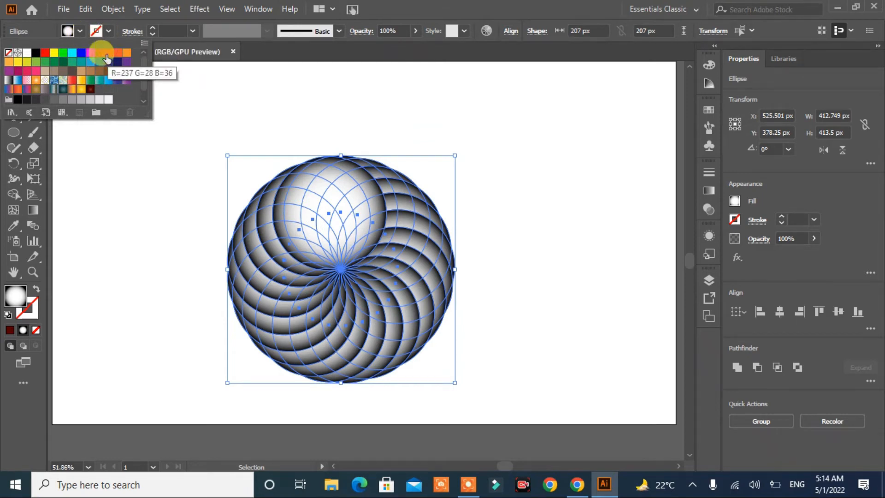
left_click(64, 54)
left_click(63, 54)
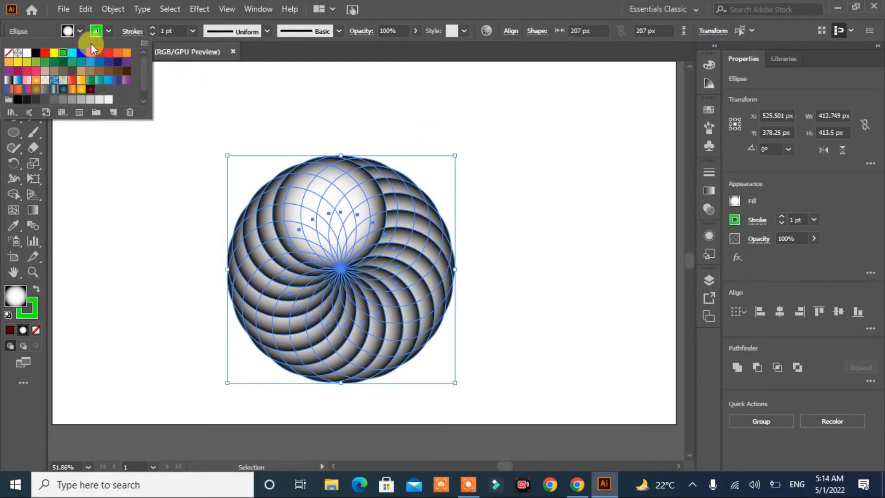
- Set the stroke weight of all the circles to 5 pt and deselect them
left_click(153, 29)
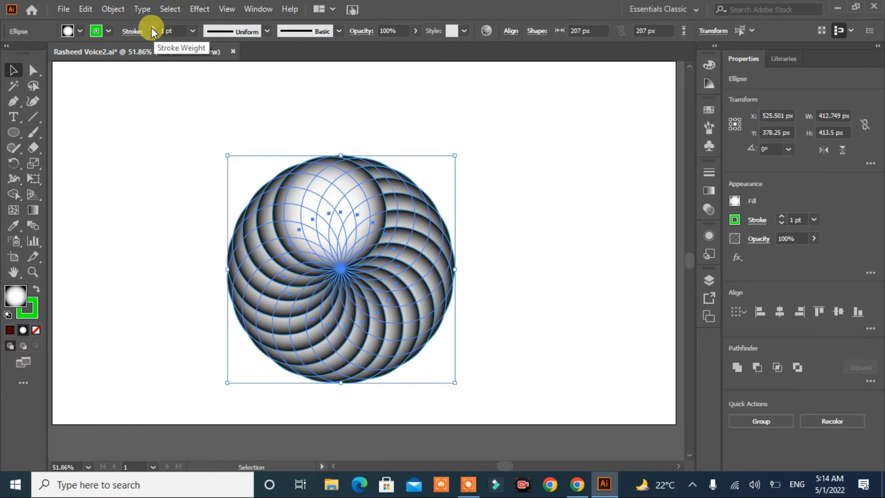
left_click(151, 27)
left_click(152, 35)
left_click(152, 34)
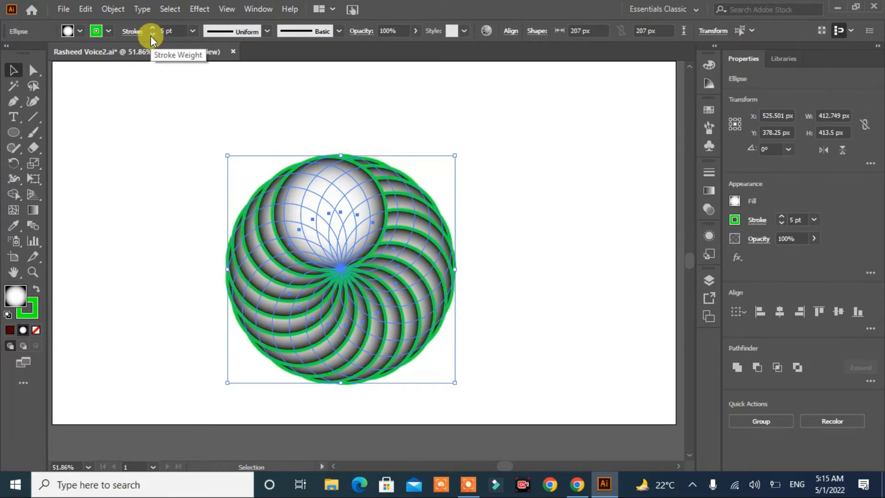
left_click(162, 200)
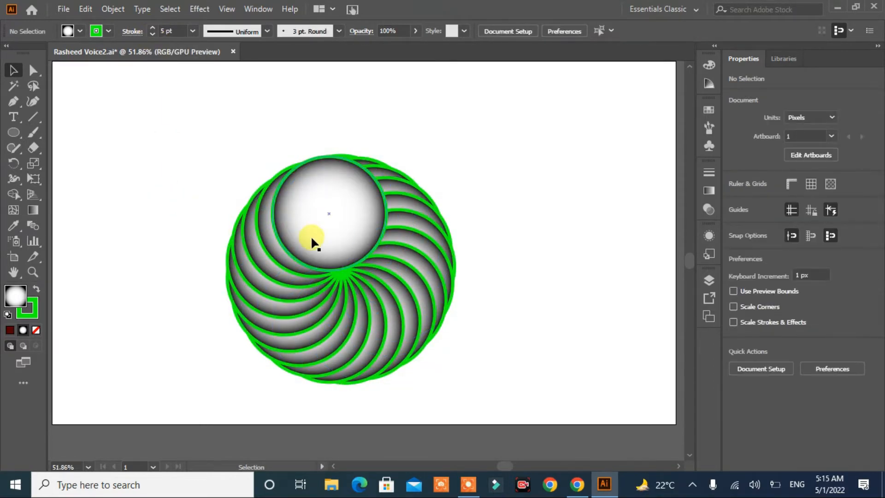
- Select the whole circle pattern and remove its fill so only the outlines remain
left_click(36, 331)
left_click_drag(478, 239, 139, 375)
left_click(36, 331)
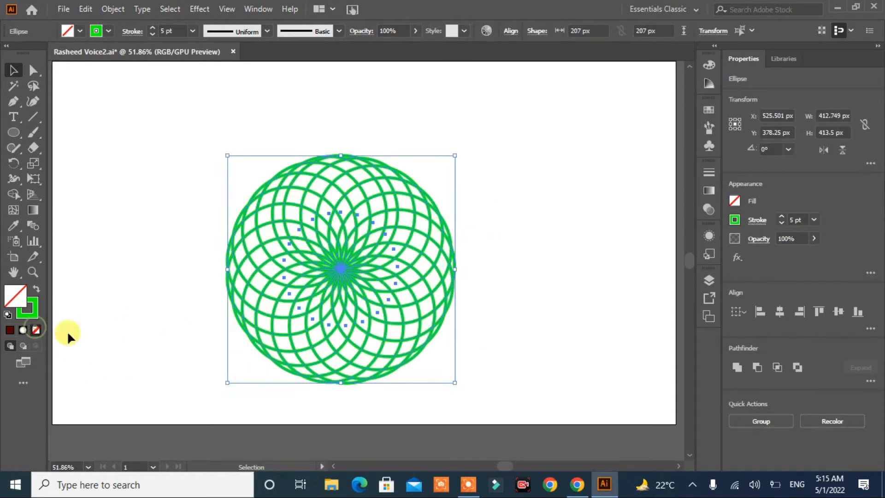
left_click(159, 314)
- Set the stroke weight of all the circles to 1 pt and apply an orange-yellow gradient swatch to their strokes
mouse_move(459, 153)
left_mouse_down()
mouse_move(231, 367)
mouse_move(150, 306)
left_mouse_up()
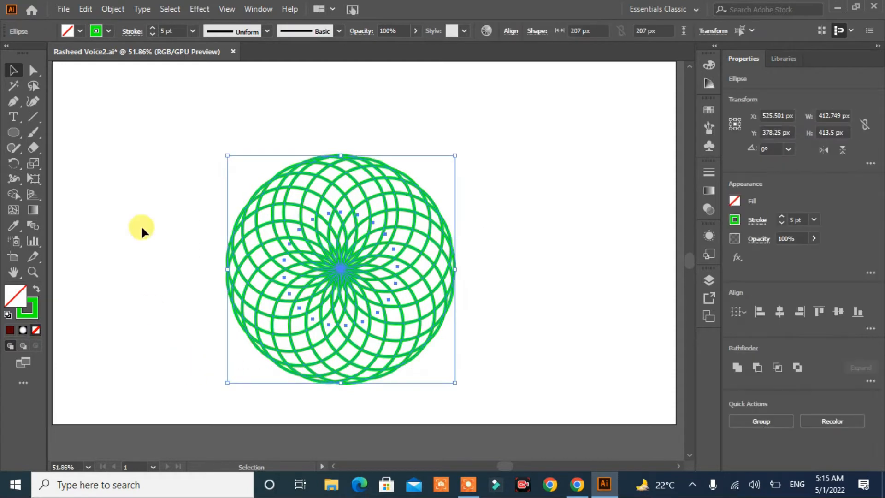
left_click(152, 35)
left_click(153, 35)
left_click(153, 35)
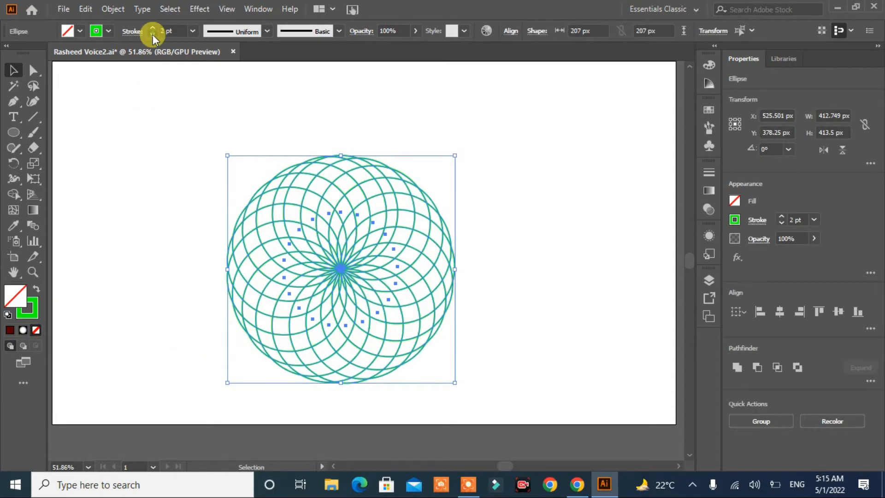
left_click(152, 35)
left_click(108, 31)
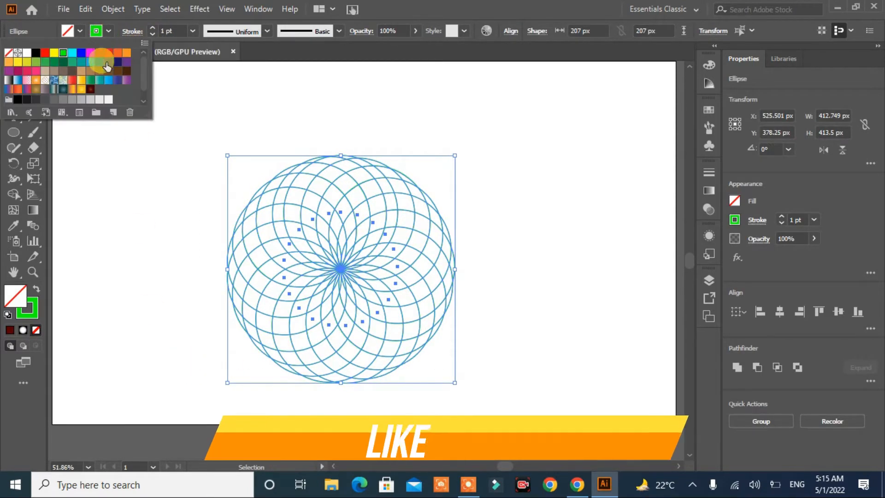
left_click(67, 88)
left_click(111, 201)
left_click(111, 202)
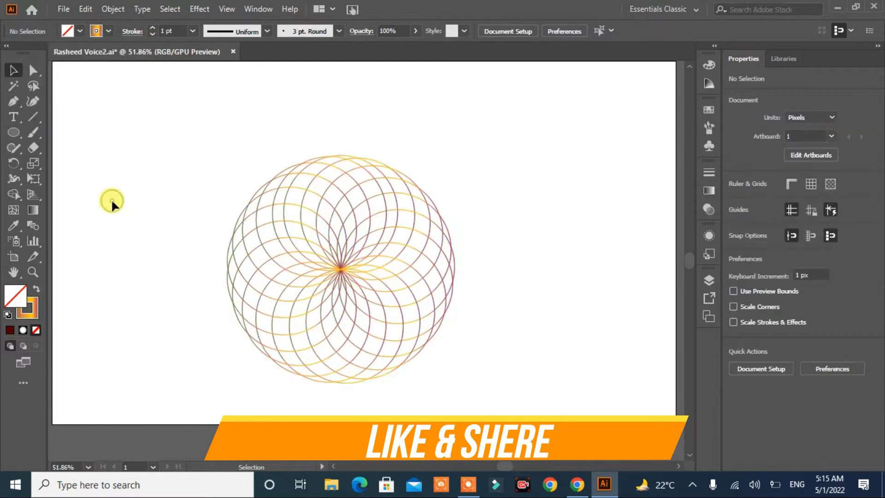
- Set the whole pattern's stroke weight to 3 pt and apply Width Profile 1
left_click_drag(452, 272, 208, 383)
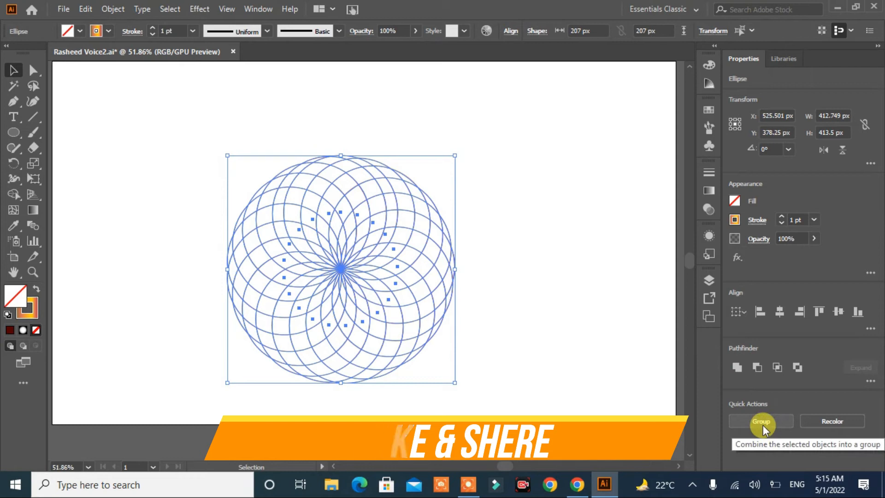
left_click(152, 28)
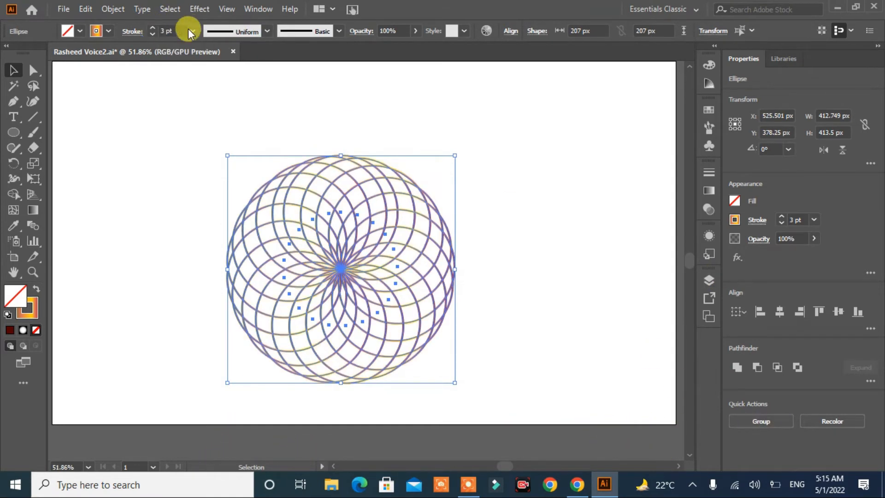
left_click(264, 31)
left_click(229, 66)
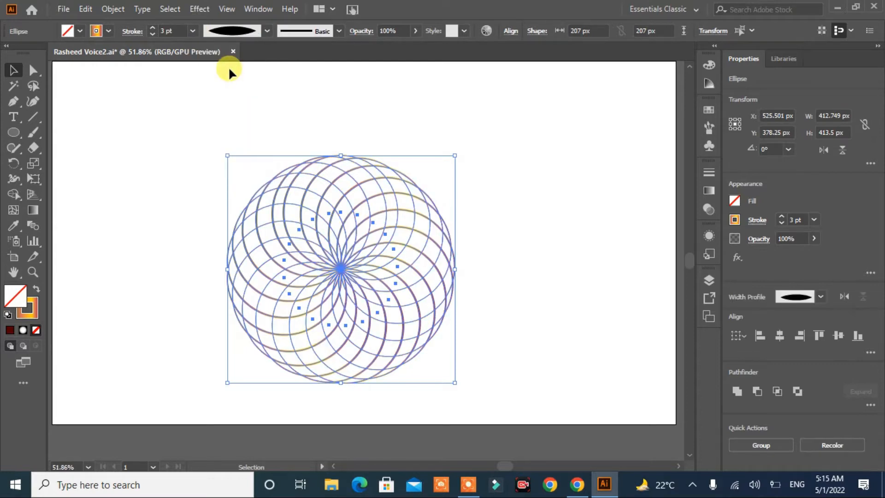
left_click(186, 159)
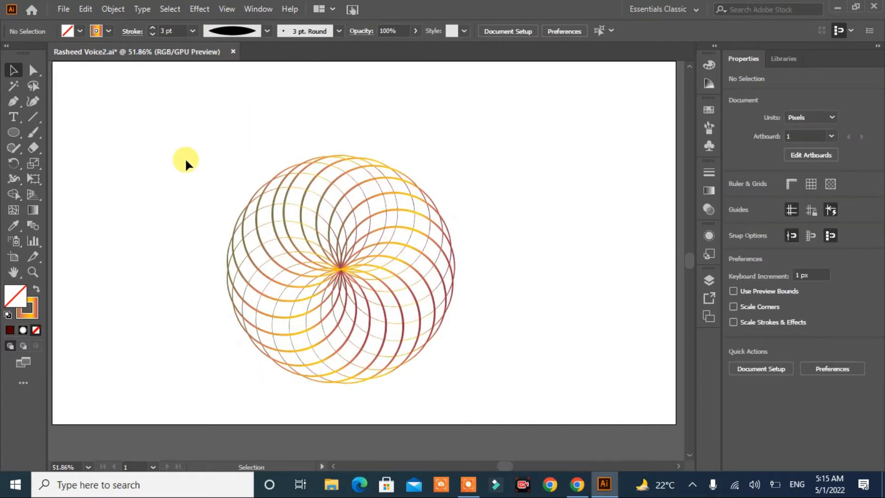
- Apply the triangular tapering width profile to the strokes of the whole circle pattern
left_click(267, 30)
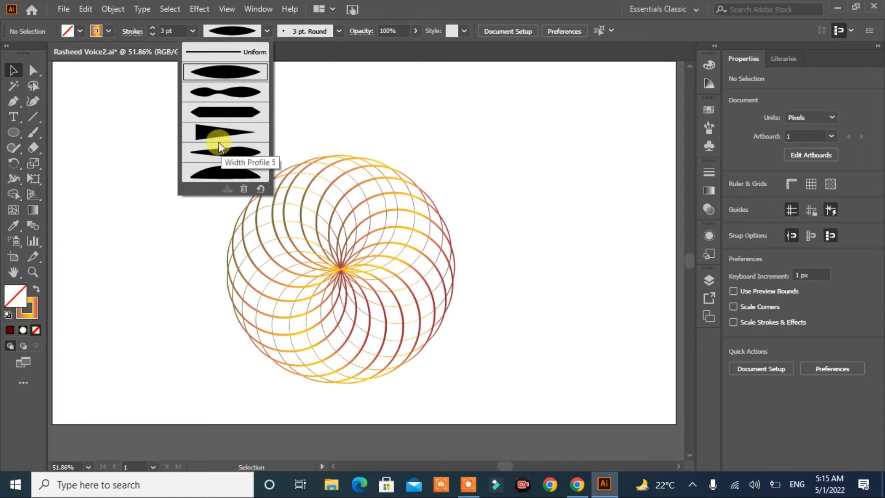
left_click(503, 173)
left_click_drag(460, 152, 198, 378)
left_click(267, 30)
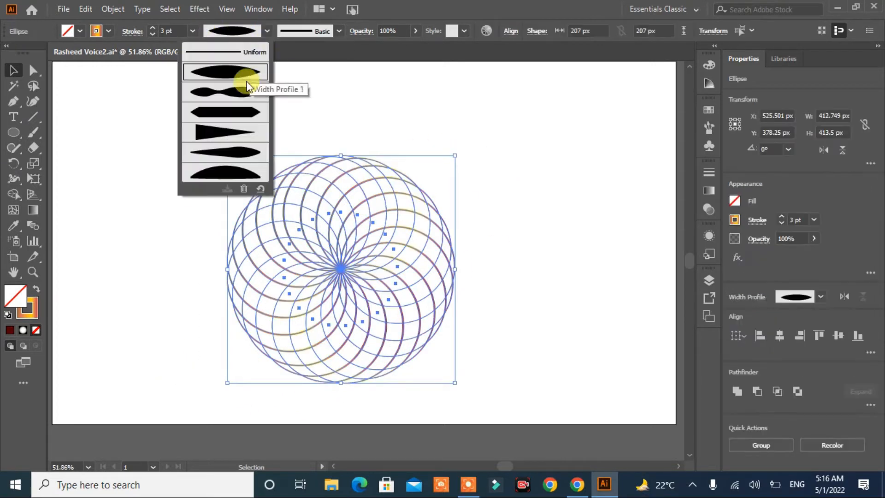
left_click(228, 132)
left_click(170, 211)
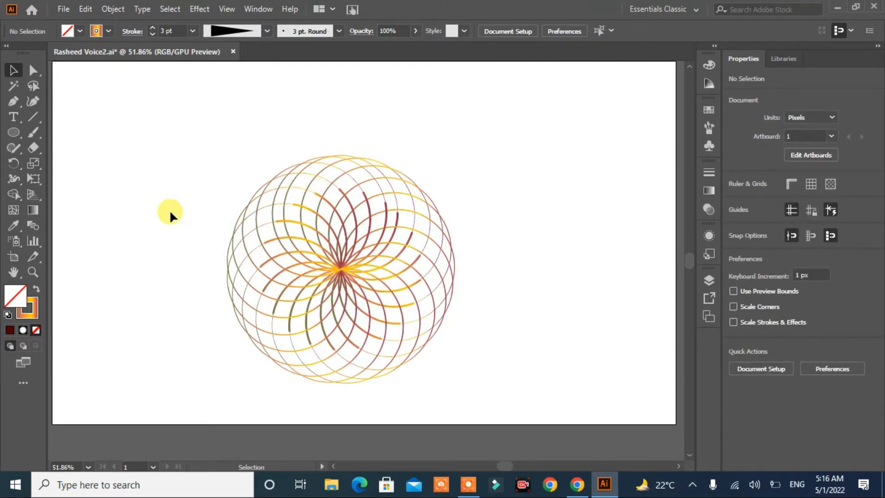
- Apply the double-bulge width profile to the strokes of all the circles and deselect them
left_click_drag(574, 206, 154, 417)
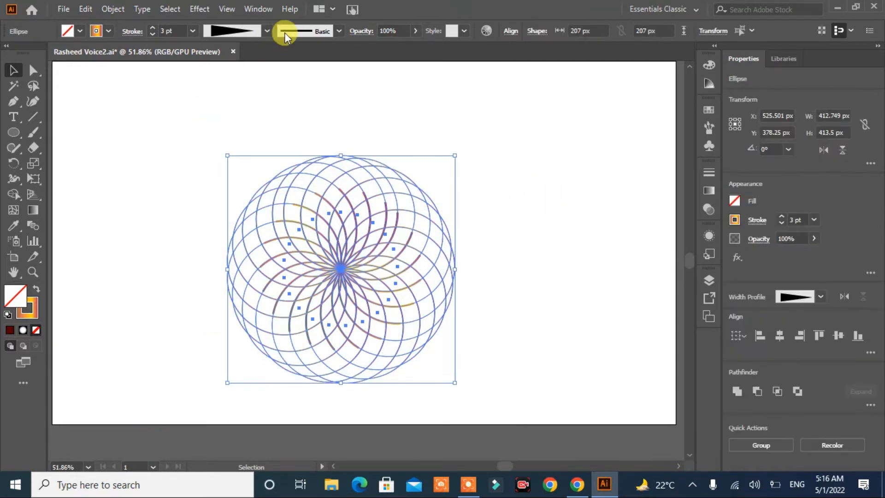
left_click(267, 31)
left_click(230, 98)
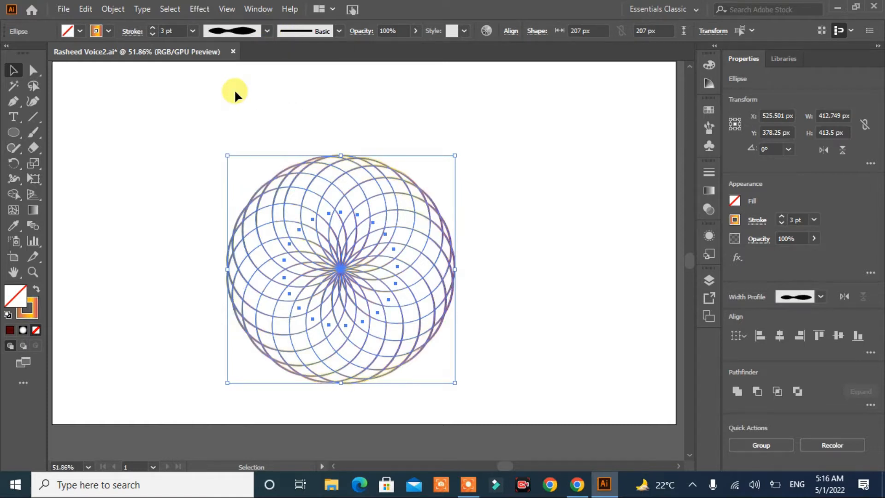
left_click(189, 152)
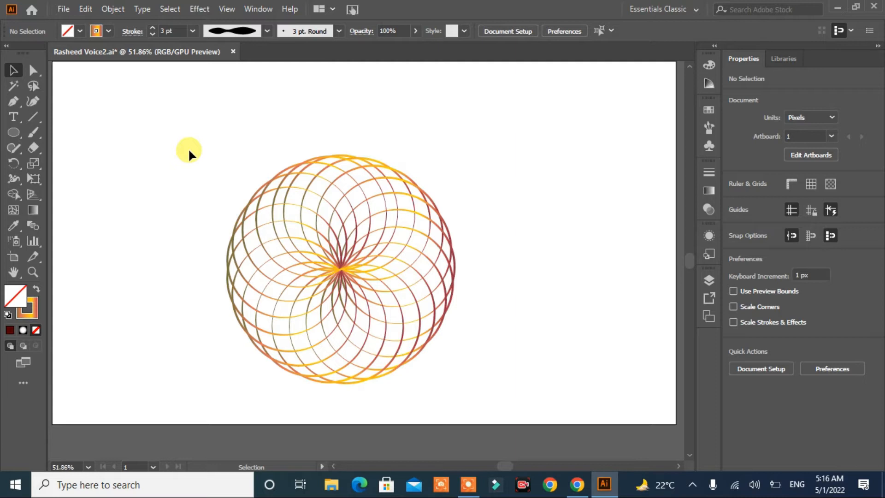
- Draw a circle about 438 px in diameter from the pattern's centre so that it encloses the pattern
left_click_drag(14, 134, 46, 162)
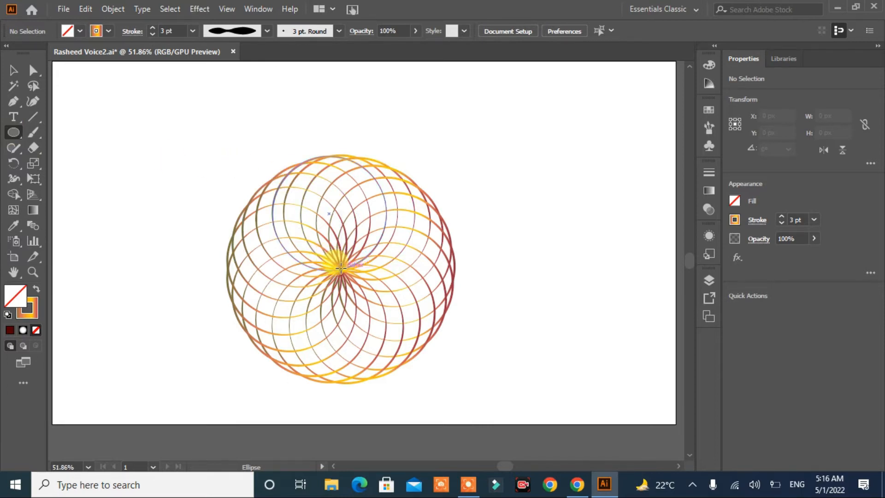
left_click_drag(341, 268, 462, 338)
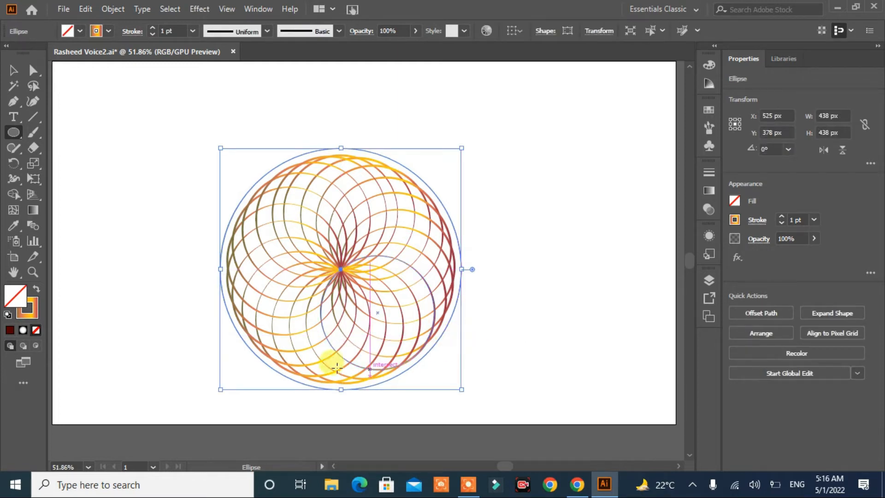
- Draw a vertical ellipse about 87 by 152 px above and left of the pattern, with a 6 pt stroke
left_click_drag(14, 137, 39, 164)
left_click_drag(172, 109, 221, 192)
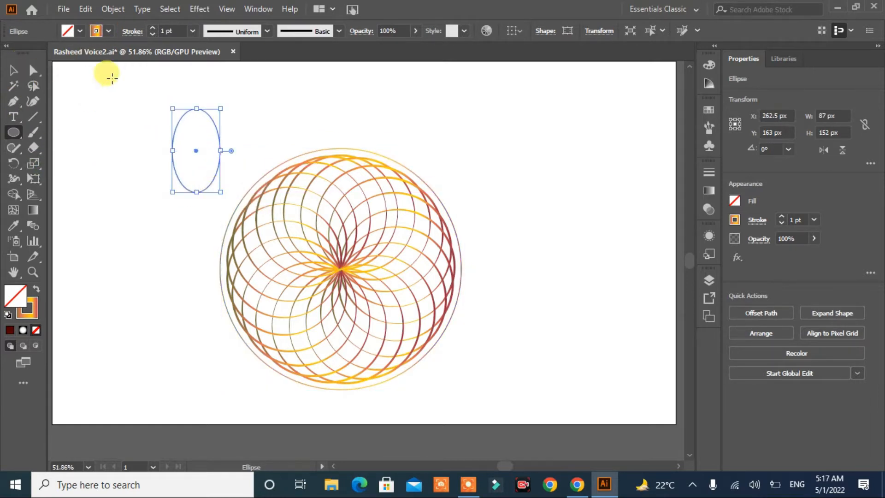
left_click(151, 31)
left_click(152, 30)
left_click(151, 30)
left_click(151, 31)
left_click(152, 30)
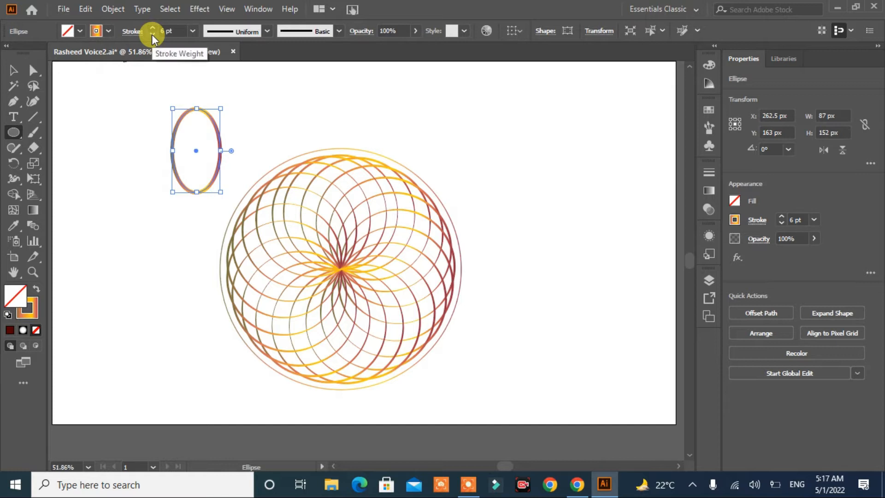
- Try the triangular width profile on the small ellipse, then apply Width Profile 1 instead
left_click(266, 31)
left_click(245, 85)
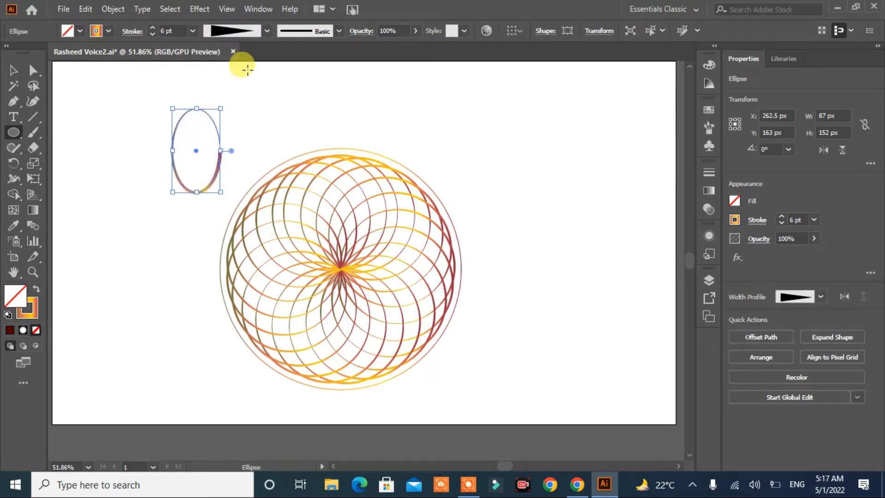
left_click(267, 31)
left_click(235, 73)
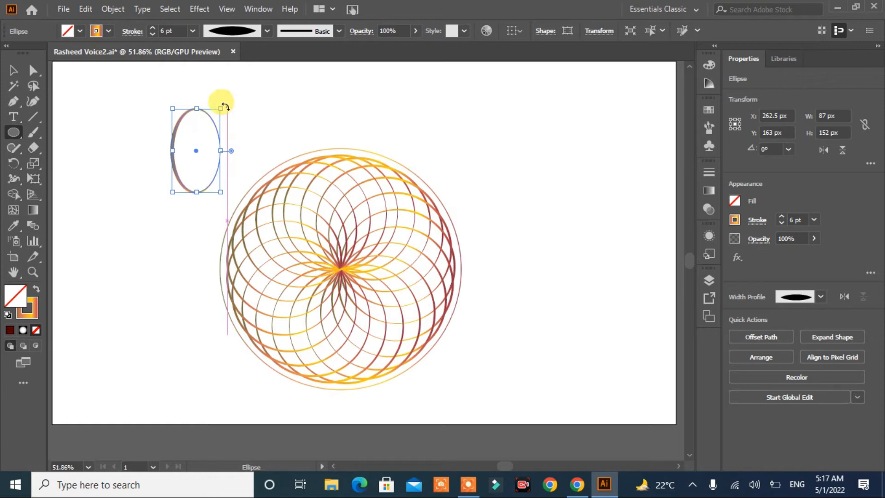
- Rotate the small ellipse 90° and stretch it upward to about 166.5 px high
left_click_drag(225, 104, 125, 119)
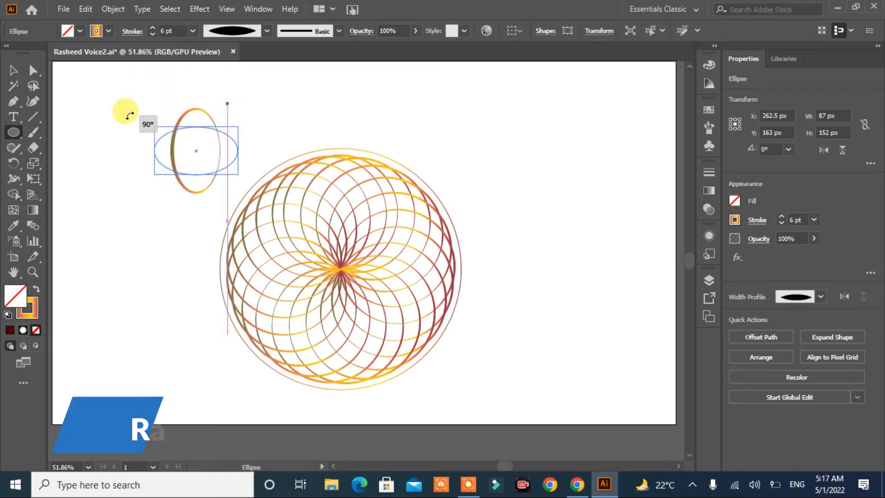
left_click_drag(196, 126, 196, 83)
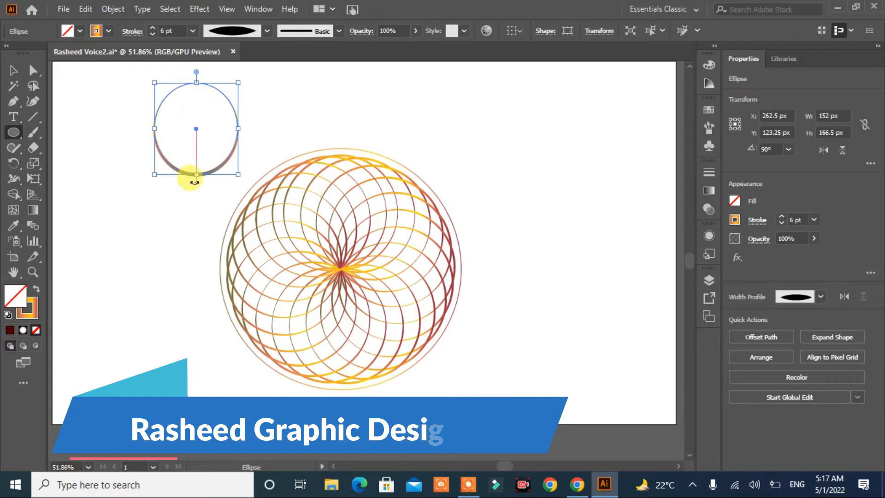
- Stretch the small ellipse downward to 176 px high and convert its top anchor to a corner point
left_click_drag(196, 175, 196, 179)
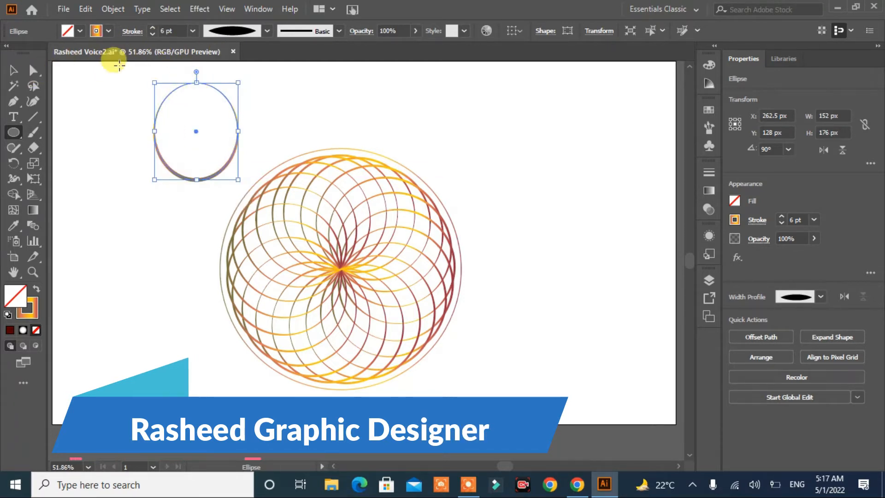
left_click(33, 71)
left_click(196, 82)
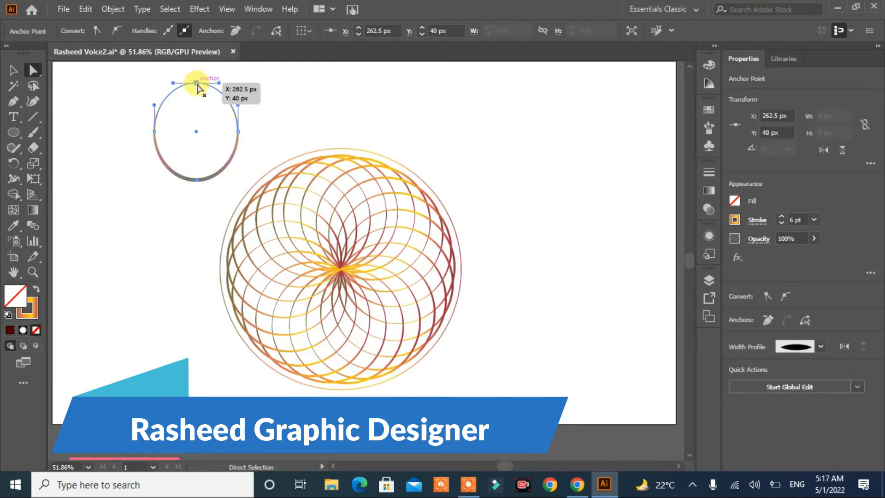
left_click(96, 31)
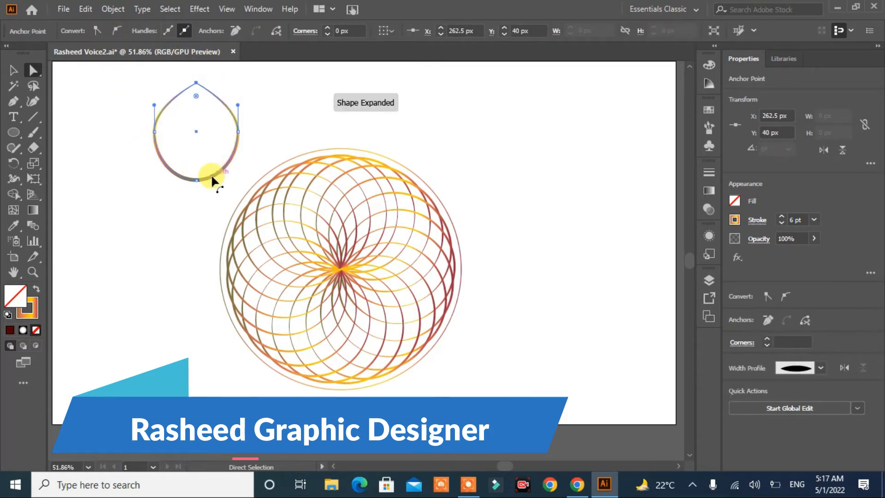
- Narrow the petal shape to 102 px wide
left_click(13, 70)
left_click_drag(238, 131, 211, 132)
left_click(145, 192)
mouse_move(180, 181)
left_mouse_down()
mouse_move(206, 172)
mouse_move(338, 181)
mouse_move(198, 206)
mouse_move(177, 178)
left_mouse_up()
- Group the pattern's circles and separate the group from the large circle, with the pattern at the artboard's lower left and the circle beside it
left_click_drag(426, 183, 631, 107)
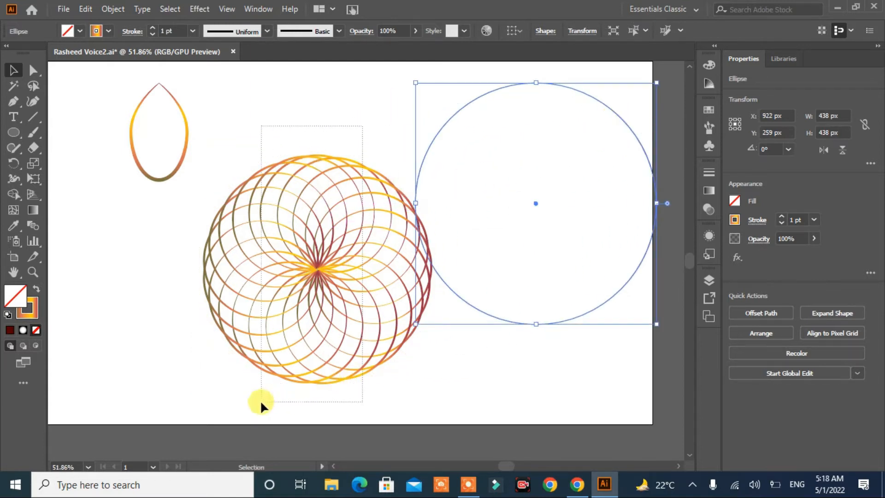
left_click_drag(260, 403, 262, 402)
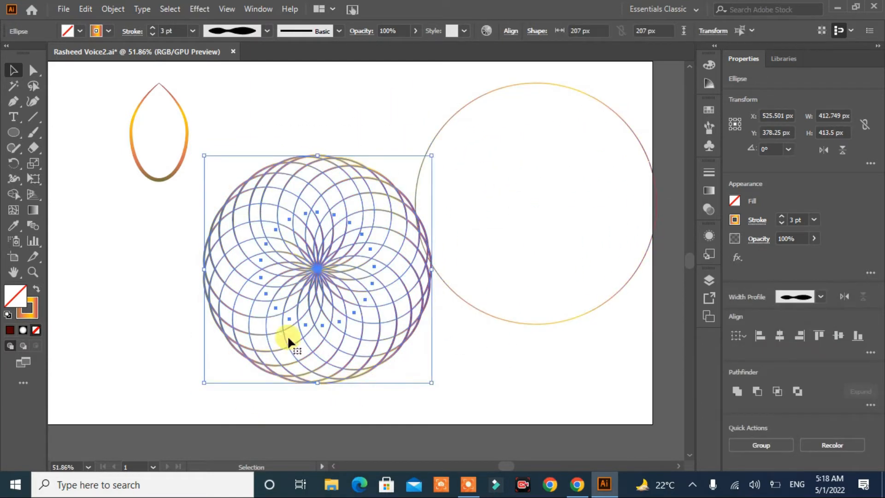
left_click(774, 444)
left_click(511, 377)
left_click_drag(322, 275, 284, 336)
left_click_drag(577, 92, 474, 133)
- Try centring the 102 by 176 px petal on the large circle's top point and repeating rotated copies around the circle's centre
left_click_drag(188, 147, 456, 134)
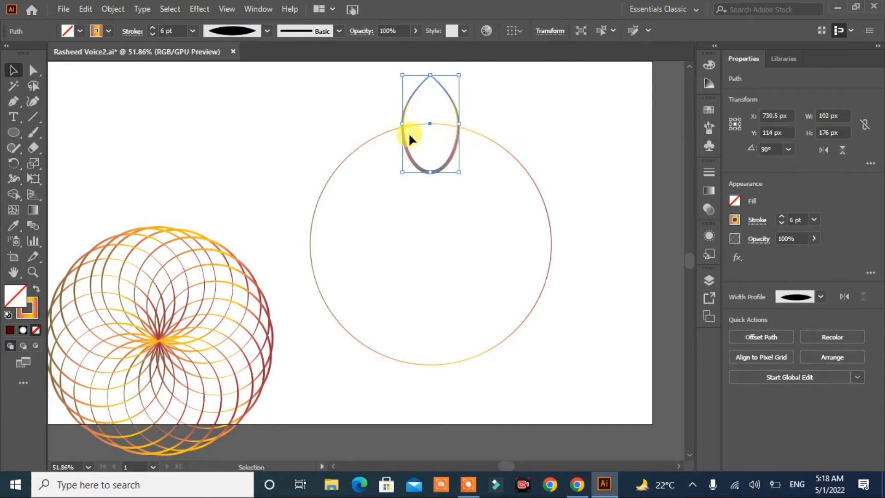
left_click(14, 163)
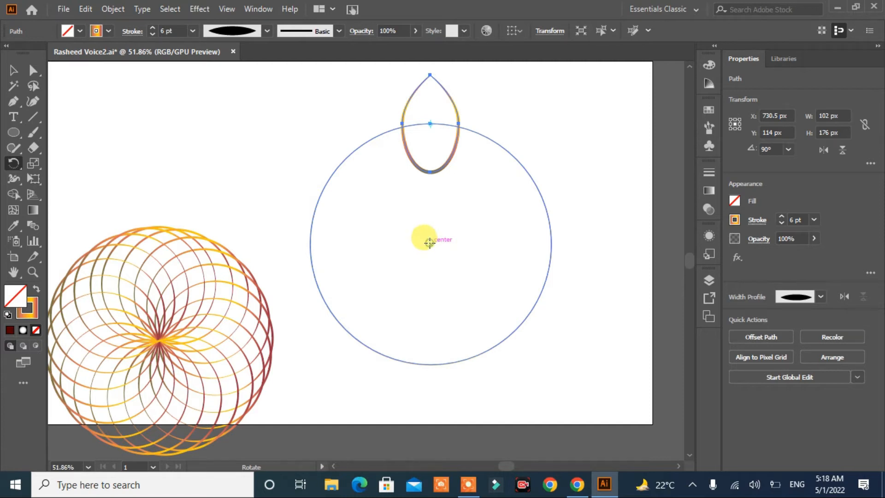
left_click(429, 243)
left_click_drag(433, 77, 501, 113)
key("ctrl+d")
key("ctrl+d")
key("ctrl+d")
key("ctrl+d")
key("ctrl+d")
key("ctrl+d")
key("ctrl+d")
key("ctrl+d")
key("ctrl+d")
key("ctrl+d")
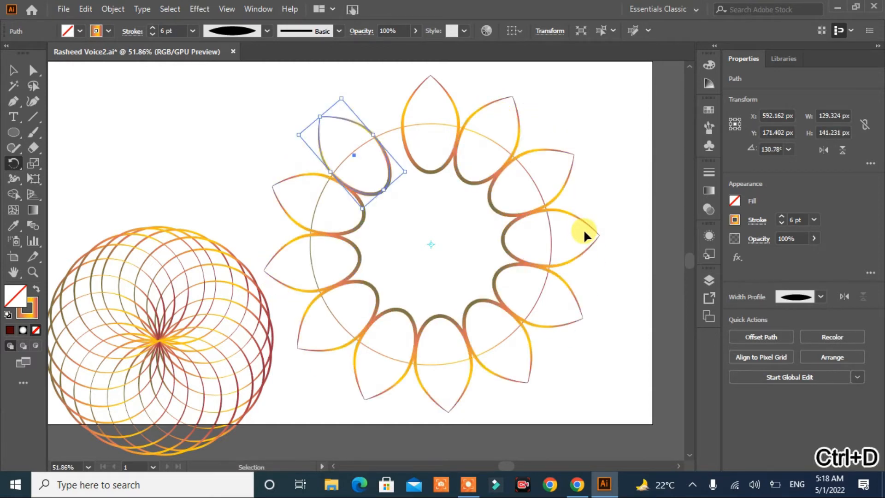
- Undo the rotated petal copies and the petal's placement on the circle
key("ctrl+z")
key("ctrl+z")
key("ctrl+z")
key("ctrl+z")
key("ctrl+z")
key("ctrl+z")
key("ctrl+z")
key("ctrl+z")
key("ctrl+z")
key("ctrl+z")
key("ctrl+z")
key("ctrl+z")
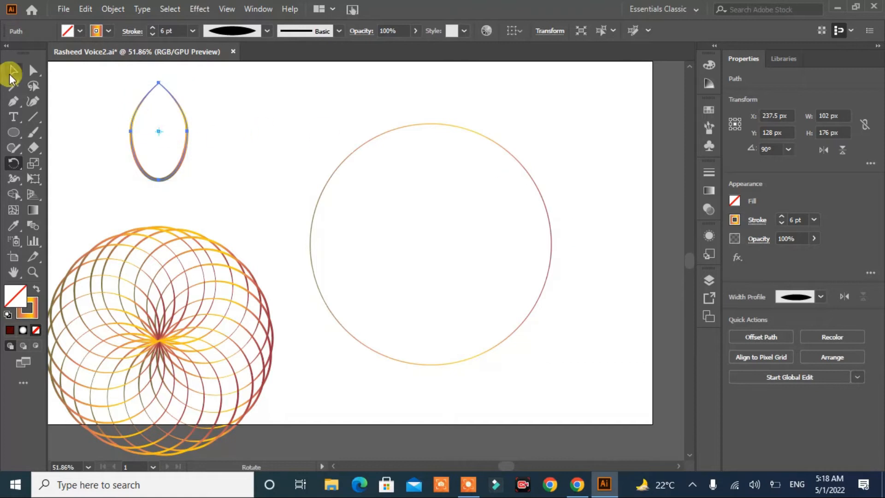
- Centre the petal on the large circle's top point and scale it down to about 84 by 145 px
left_click(12, 72)
left_click_drag(162, 132, 431, 128)
left_click_drag(460, 174, 452, 166)
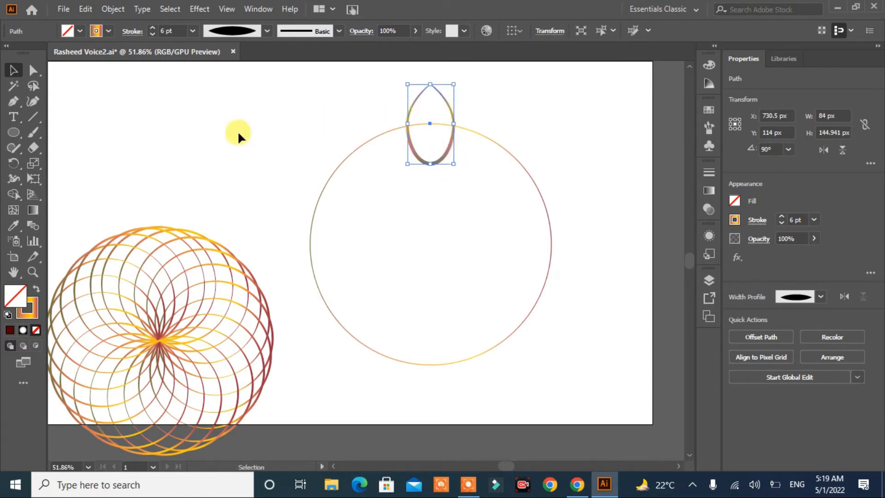
- Rotate a copy of the petal about the large circle's centre and repeat the transformation until petals surround the circle
left_click(14, 165)
left_click(431, 244)
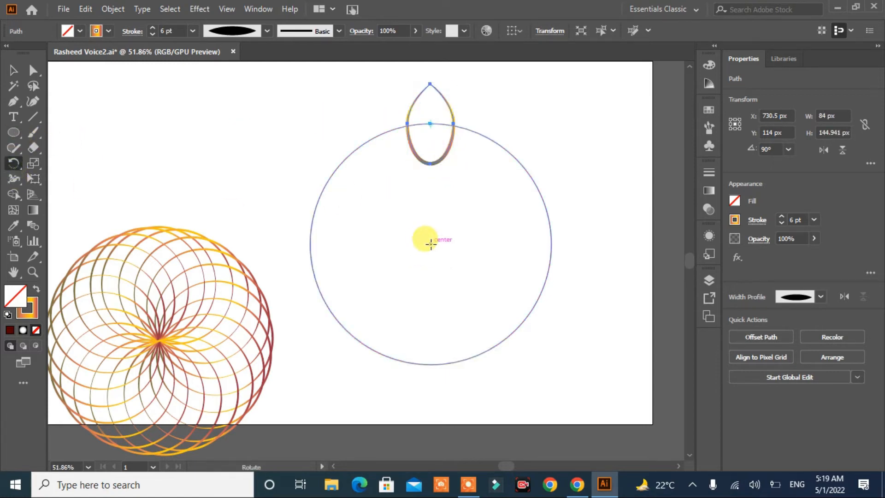
left_click_drag(436, 87, 487, 100)
key("ctrl+d")
key("ctrl+d")
key("ctrl+d")
key("ctrl+d")
key("ctrl+d")
key("ctrl+d")
key("ctrl+d")
key("ctrl+d")
key("ctrl+d")
key("ctrl+d")
key("ctrl+d")
key("ctrl+d")
key("ctrl+d")
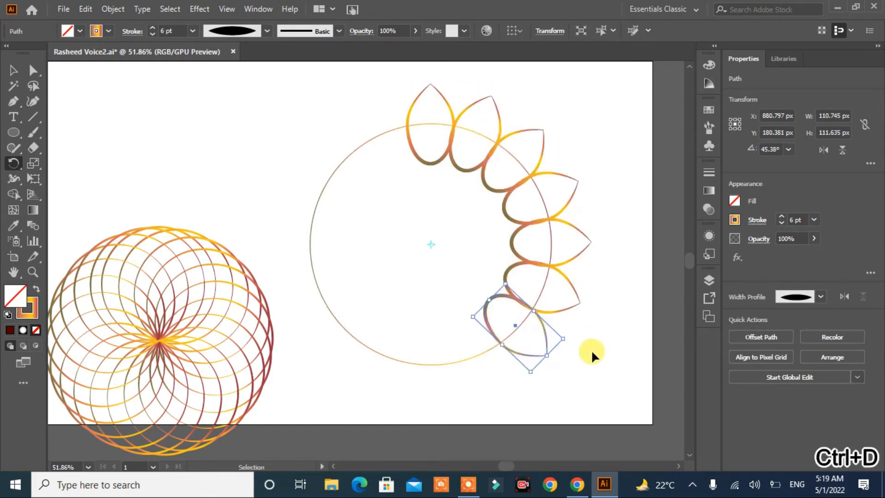
key("ctrl+d")
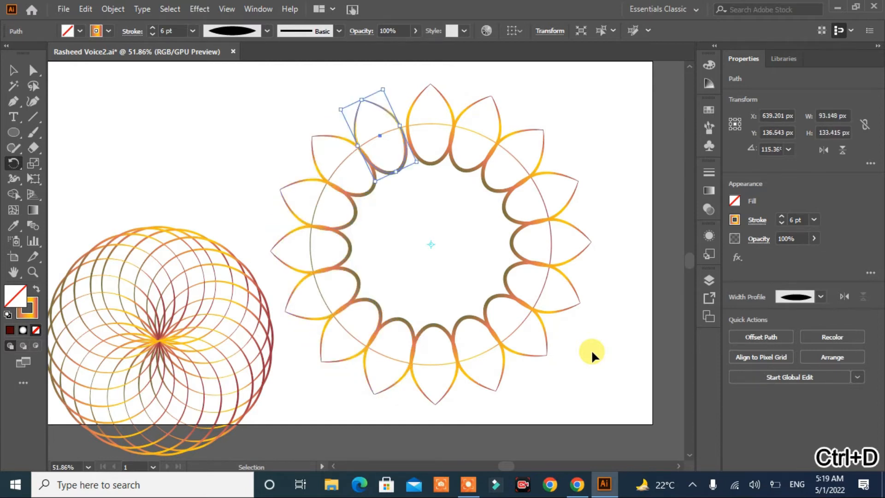
- Keep repeating the rotated copy to add a second, slightly offset round of petals, and clear the selection
key("ctrl+d")
key("ctrl+d")
key("ctrl+d")
key("ctrl+d")
key("ctrl+d")
key("ctrl+d")
key("ctrl+d")
key("ctrl+d")
key("ctrl+d")
key("ctrl+d")
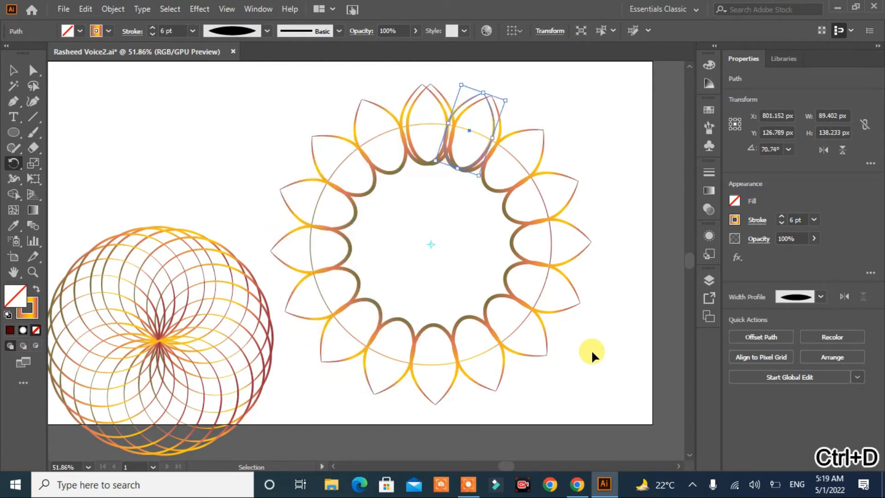
key("ctrl+d")
key("ctrl+d")
key("ctrl+d")
key("ctrl+d")
key("ctrl+d")
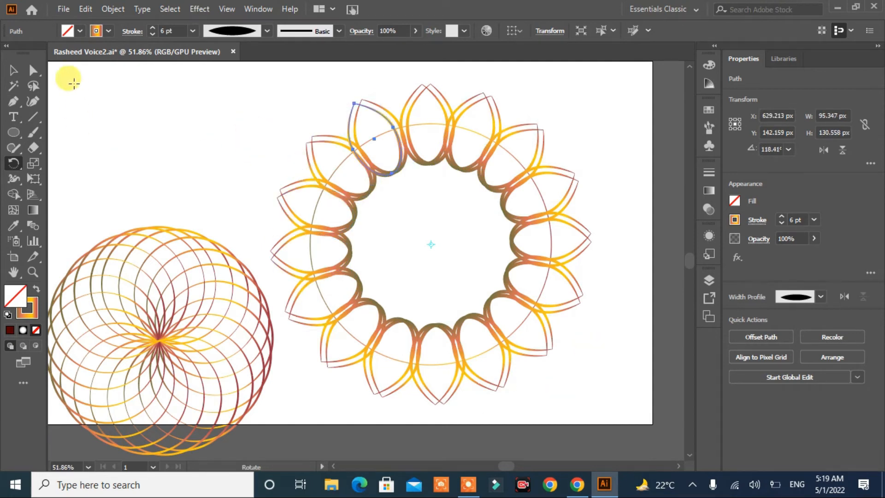
left_click(13, 70)
left_click(588, 128)
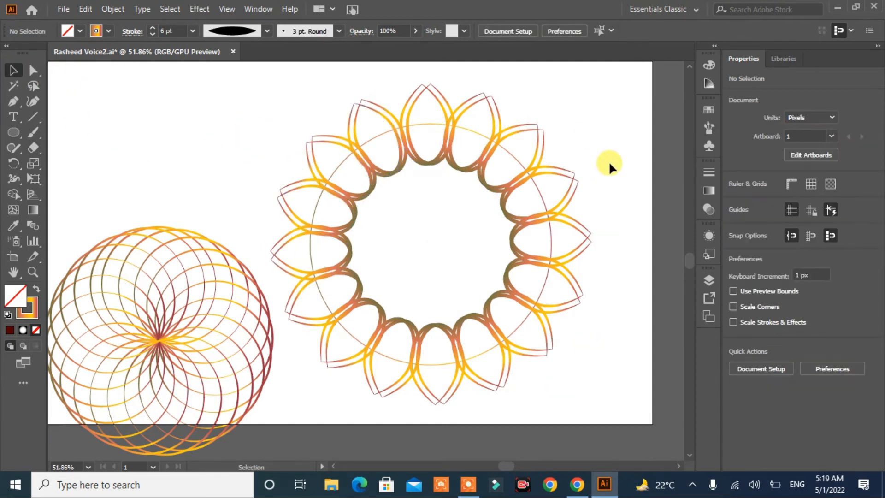
- Thicken the large circle's stroke to 13 pt
left_click_drag(610, 272, 293, 365)
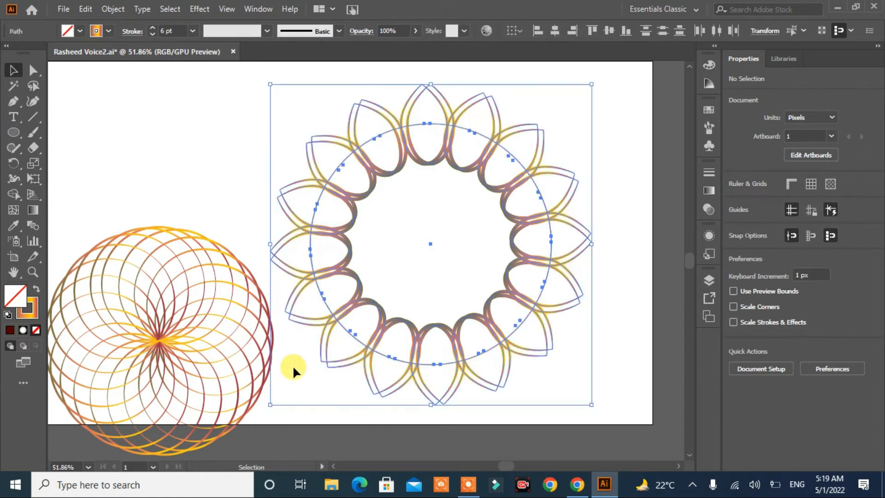
left_click(154, 159)
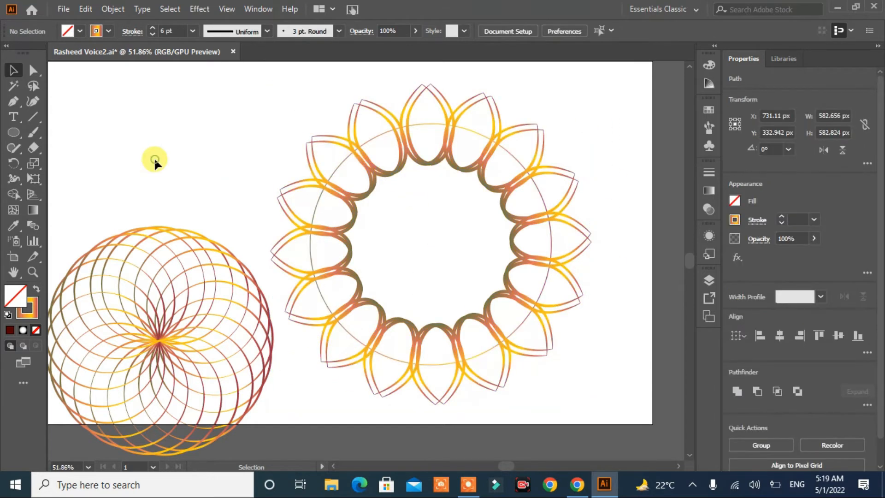
left_click(378, 134)
left_click(435, 363)
left_click(385, 355)
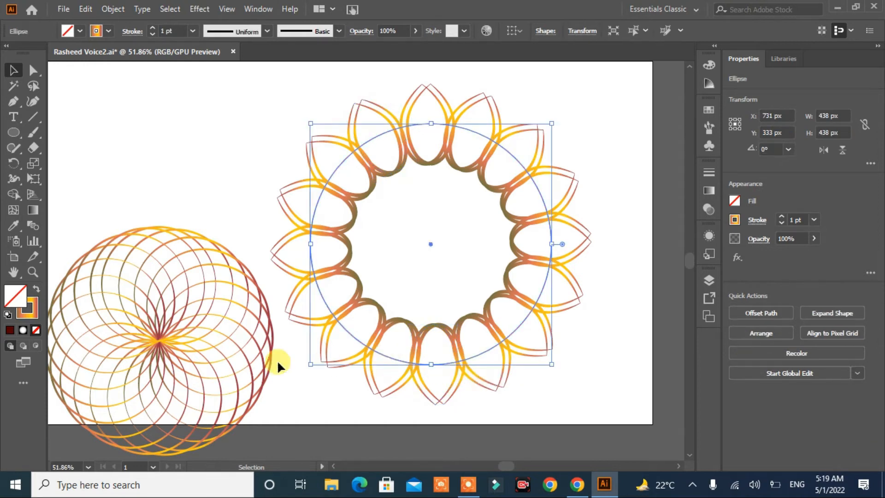
left_click(152, 28)
left_click(152, 28)
left_click(152, 29)
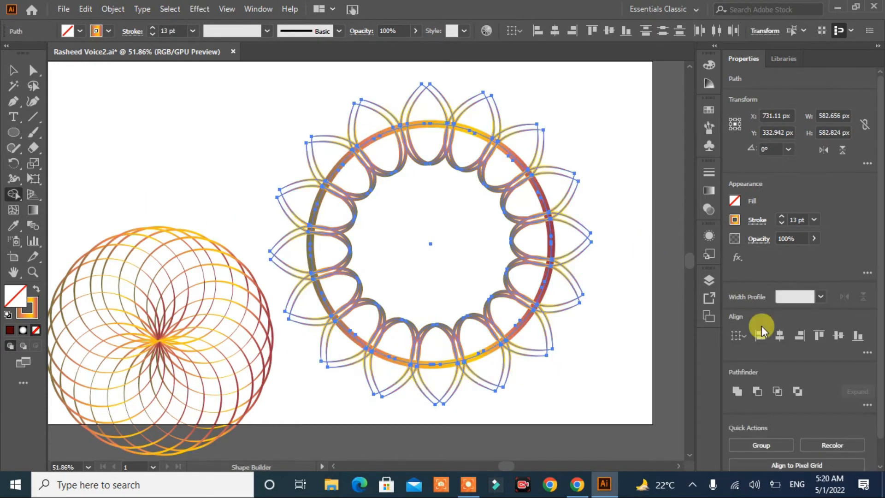
- Unite the petals and large circle into one flower outline and move the grouped circular pattern into its centre
left_click(737, 391)
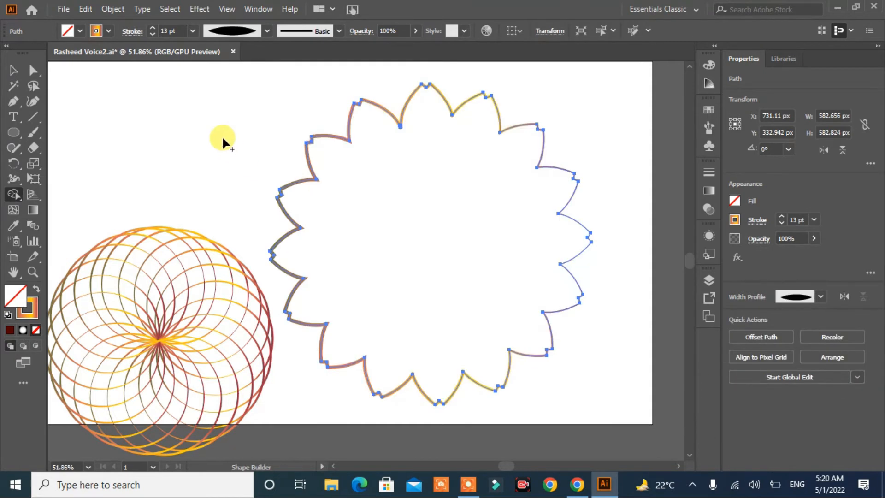
left_click(12, 70)
left_click(275, 165)
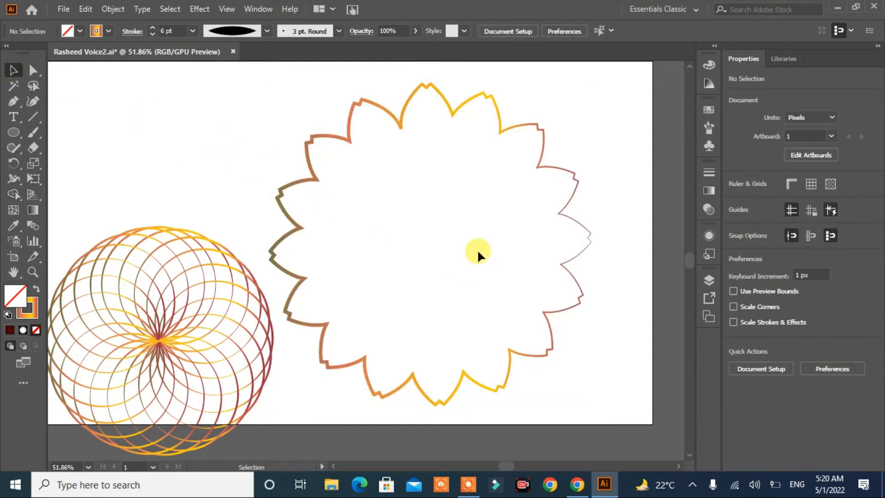
left_click_drag(156, 340, 433, 242)
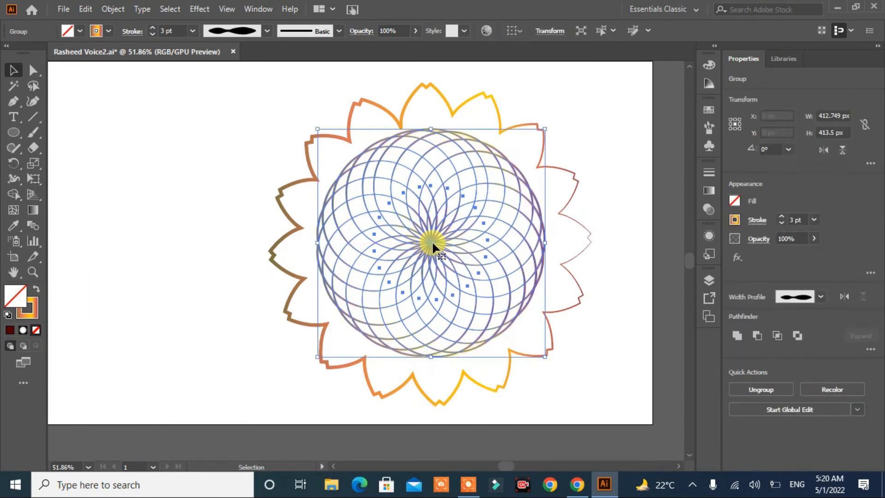
- Try the triangular width profile on the flower outline, then apply the Uniform profile instead
left_click(471, 98)
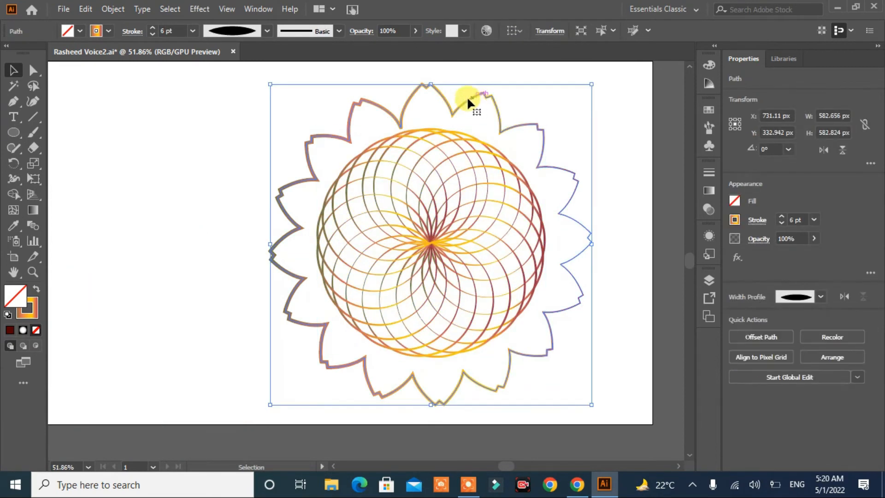
left_click(268, 31)
left_click(228, 135)
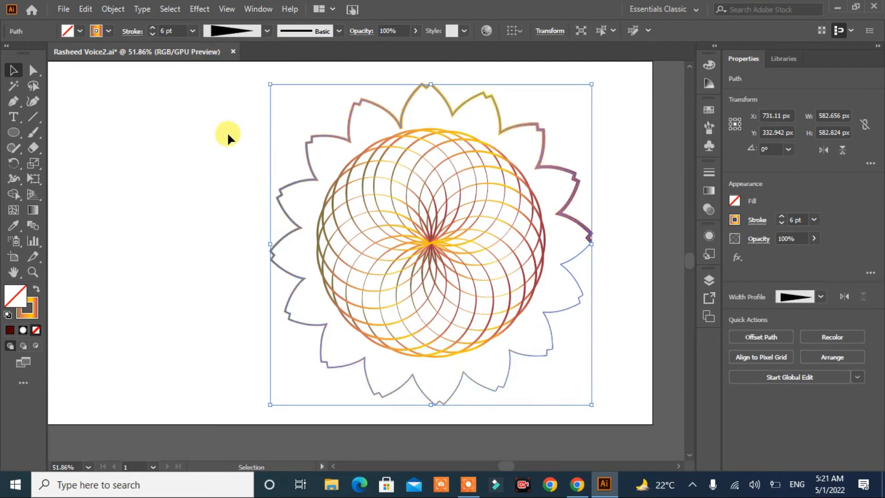
left_click(266, 30)
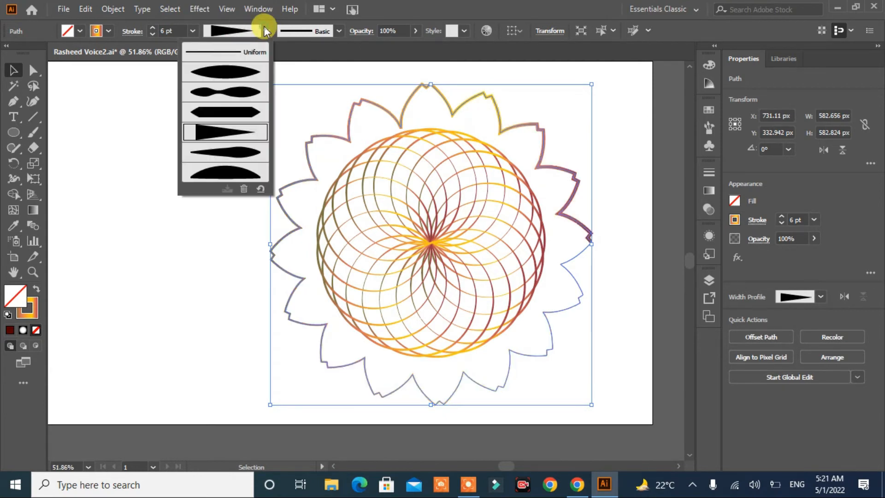
left_click(225, 52)
left_click(151, 144)
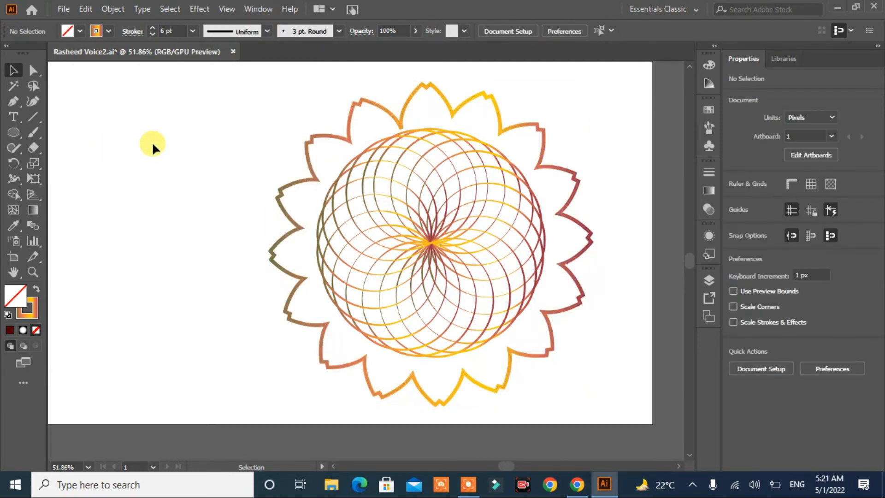
- Enlarge the circular pattern proportionally until its edge meets the inner notches of the flower outline
left_click(427, 241)
left_click_drag(545, 358, 573, 375)
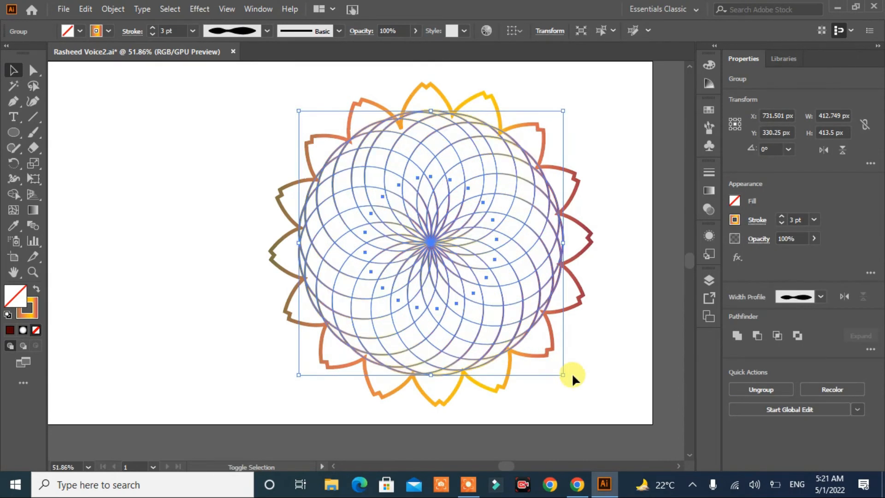
left_click_drag(434, 248, 431, 248)
- Align the circular pattern and flower outline on their horizontal and vertical centres
key("ctrl+a")
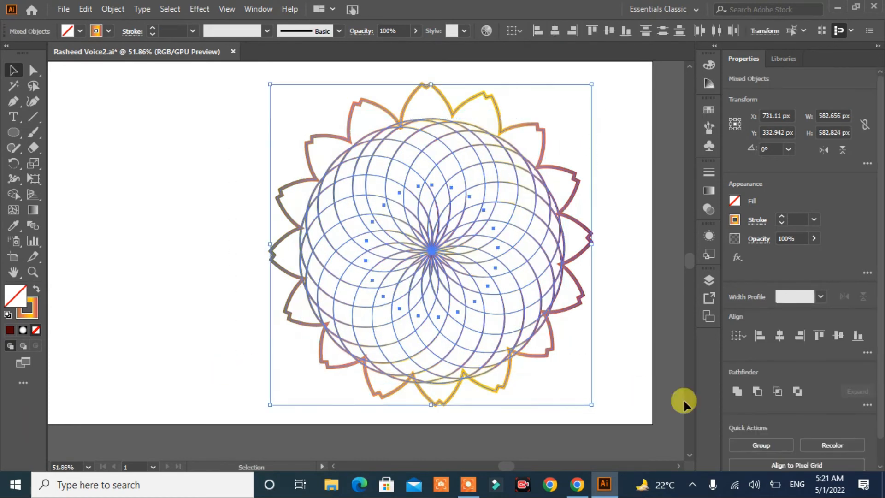
left_click(780, 336)
left_click(838, 336)
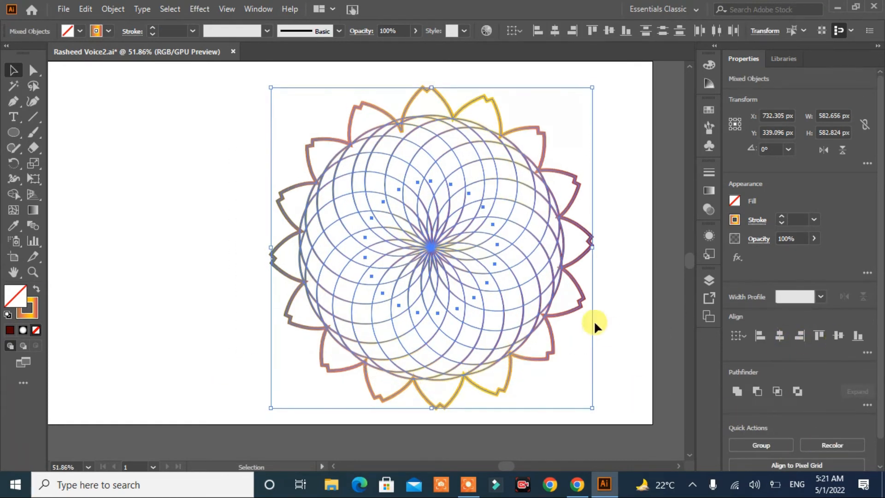
left_click(612, 284)
- Move the whole artwork about 154 px to the left on the artboard
key("ctrl+a")
left_click_drag(433, 247, 347, 247)
left_click(559, 277)
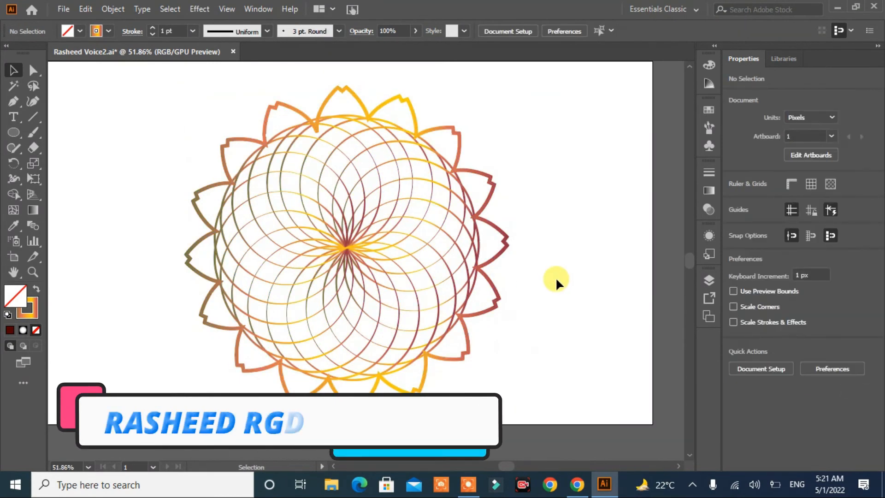
- Swap the flower outline's stroke and fill, and change its gradient fill to radial
left_click(505, 244)
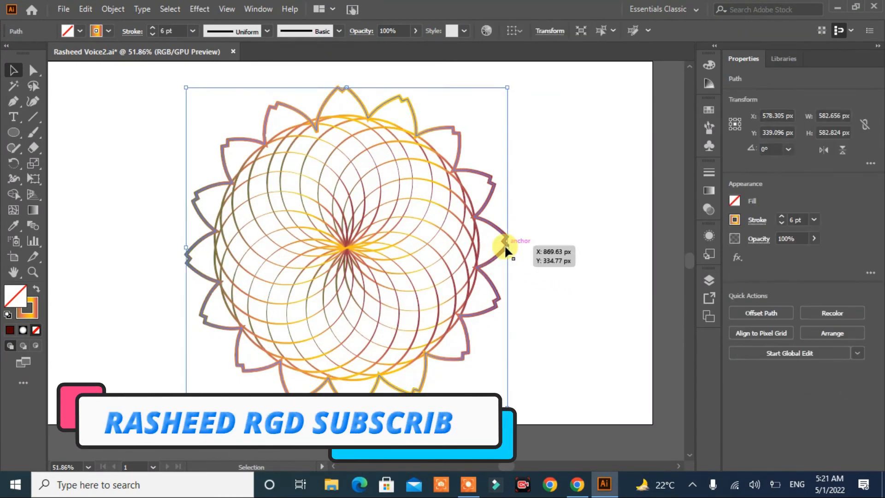
left_click(36, 289)
left_click(107, 31)
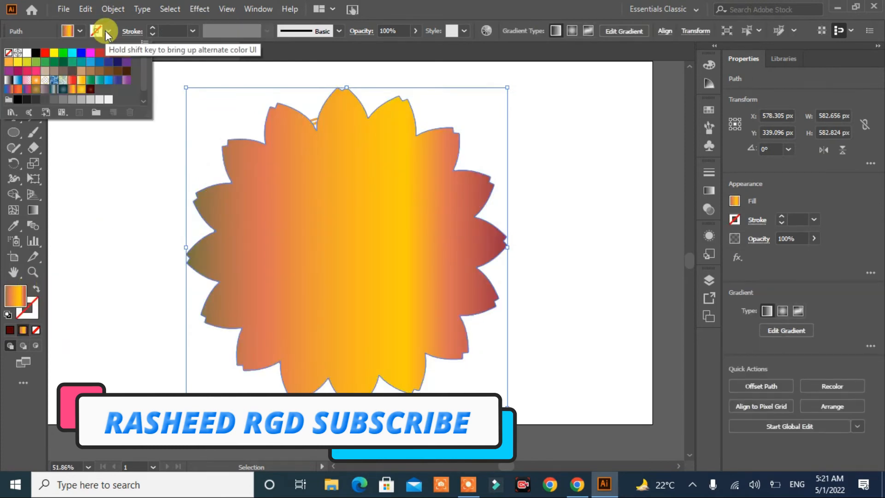
left_click(707, 191)
left_click(626, 188)
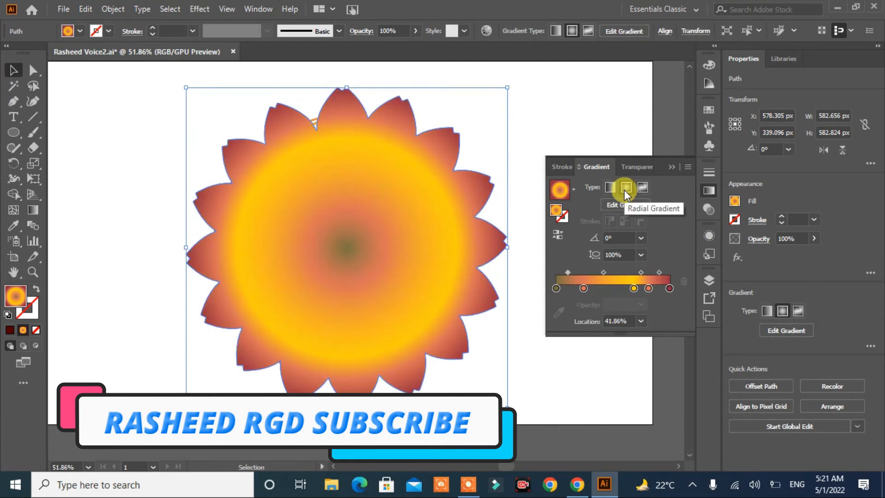
left_click(523, 149)
- Send the gradient-filled flower outline behind the circular pattern
right_click(352, 231)
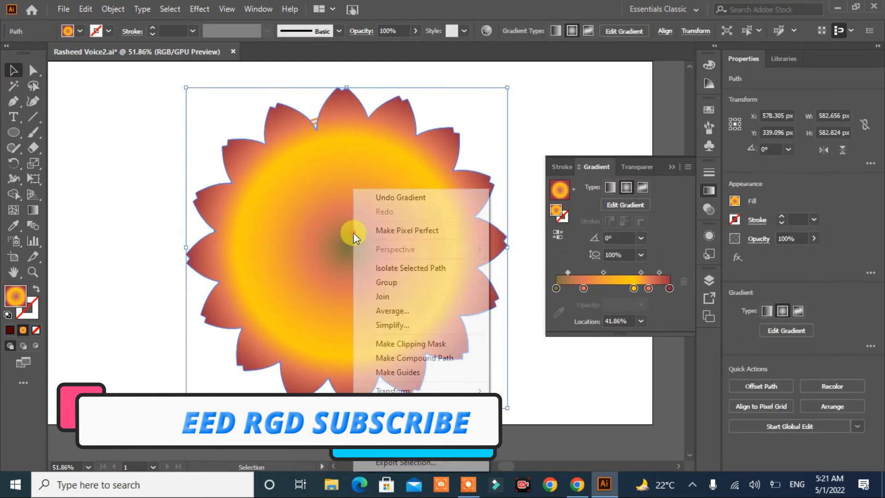
mouse_move(406, 405)
left_click(565, 448)
left_click(581, 120)
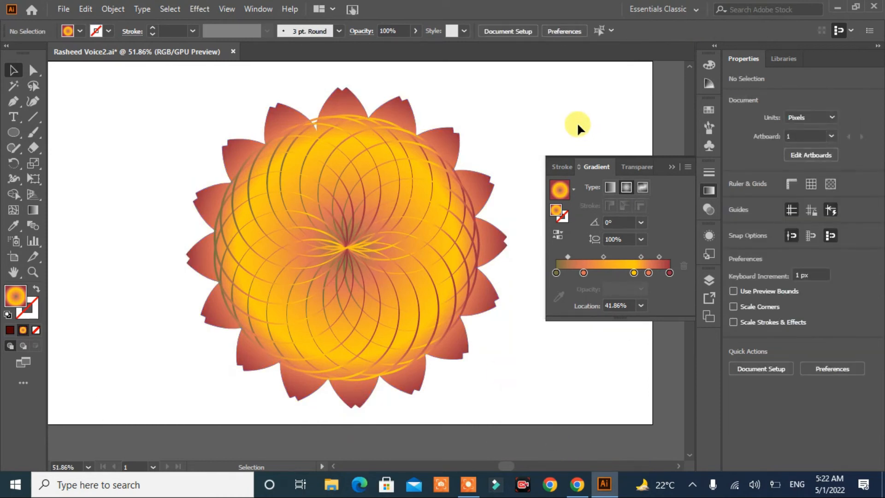
- Scale the circular pattern down proportionally about its centre to about 442 px wide and set its stroke to white
left_click(453, 281)
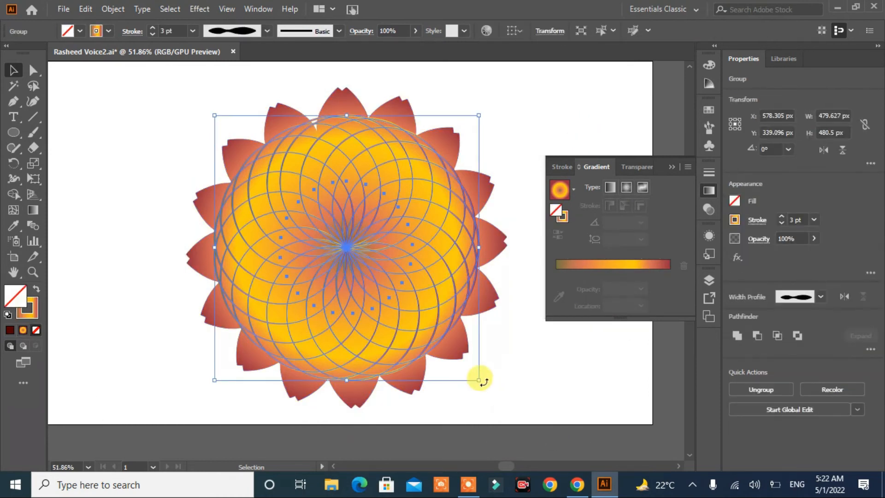
left_click_drag(479, 380, 468, 370)
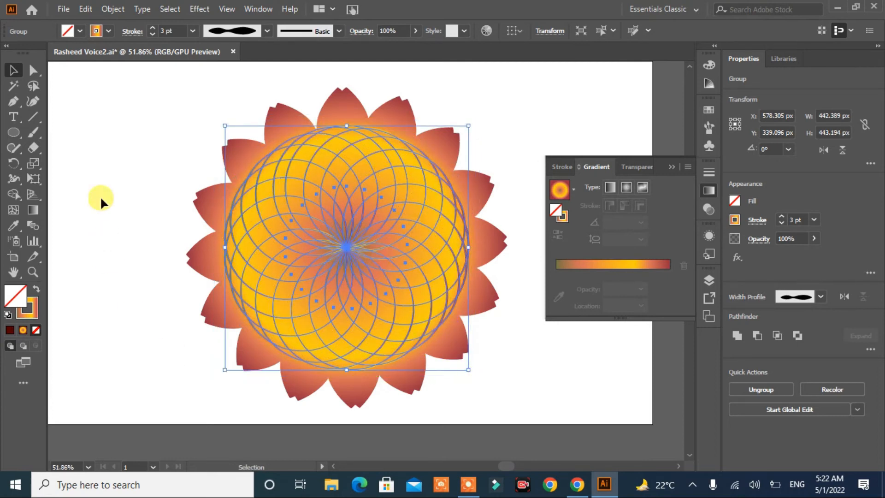
left_click(109, 32)
left_click(26, 54)
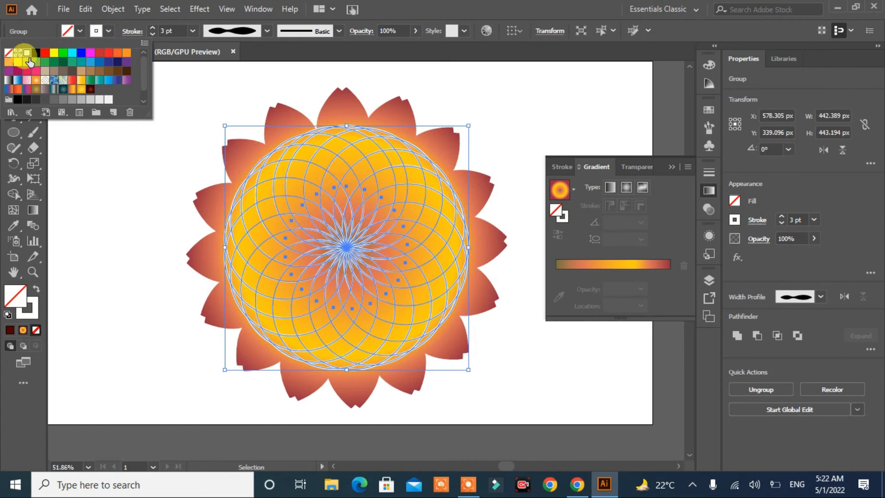
left_click(111, 212)
left_click(110, 211)
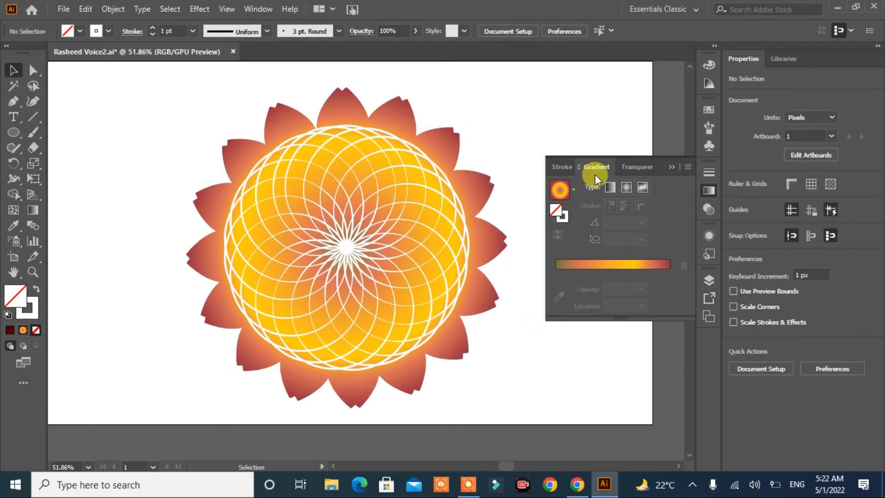
- Group the circular pattern with the flower shape and move the group 10 px right and 9 px up
left_click(672, 167)
left_click_drag(523, 109, 140, 363)
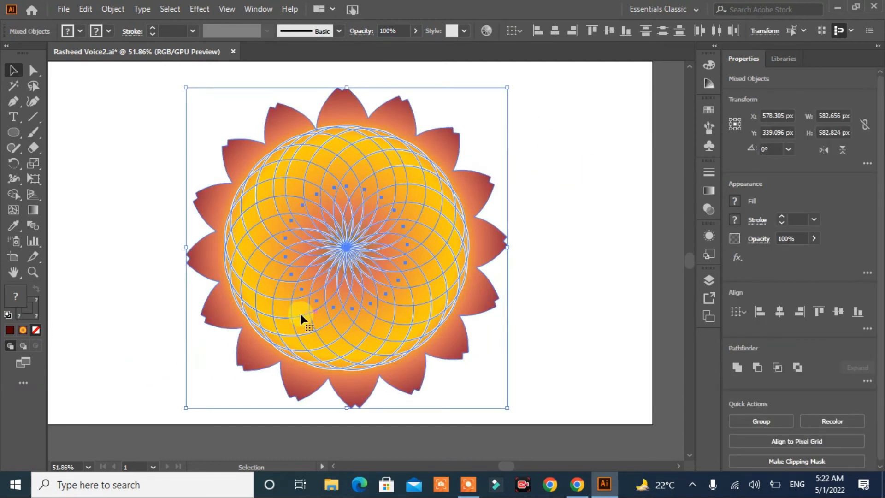
left_click(737, 426)
left_click(587, 311)
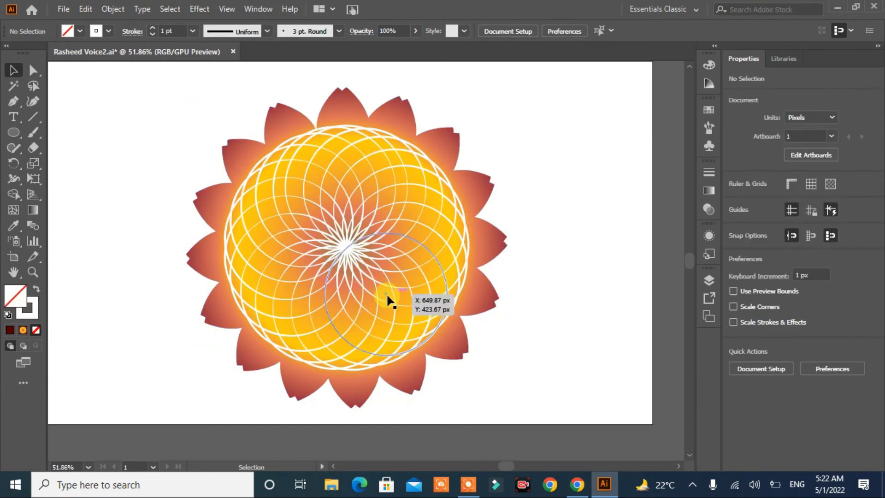
mouse_move(350, 250)
left_mouse_down()
mouse_move(400, 239)
mouse_move(358, 246)
left_mouse_up()
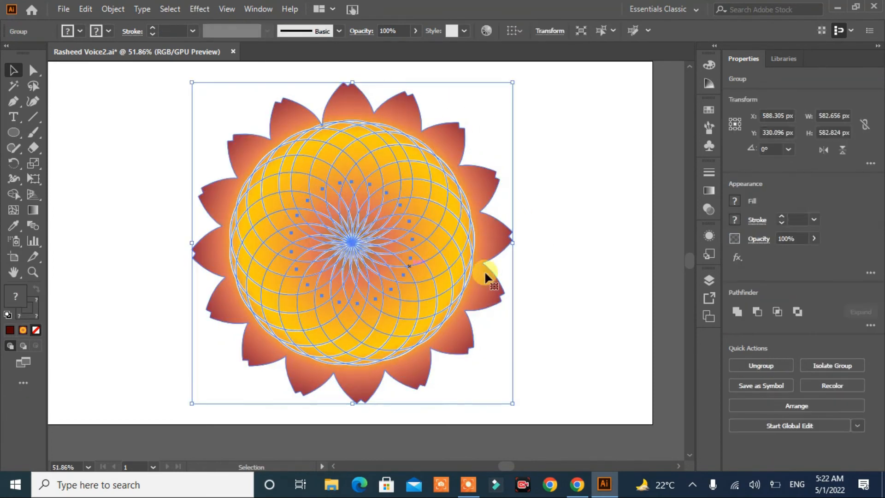
left_click(626, 275)
- Show the hidden dark navy rectangle as the background behind the flower
left_click(709, 280)
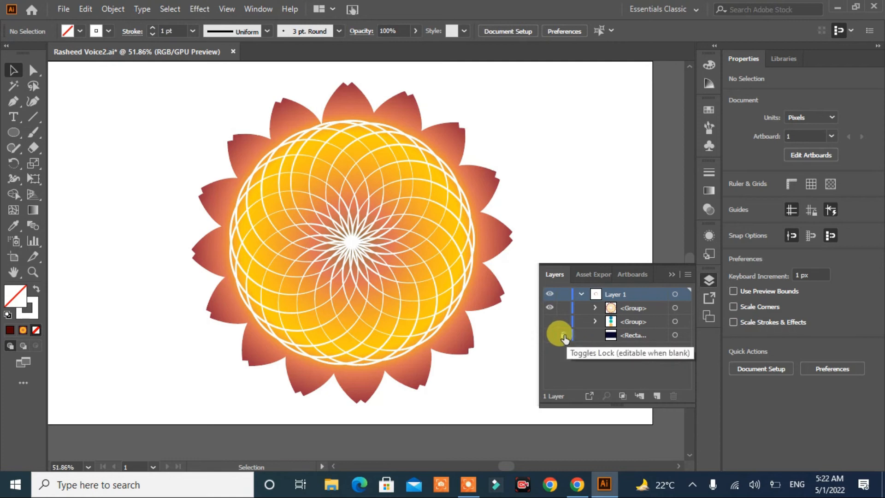
left_click(550, 335)
left_click(672, 274)
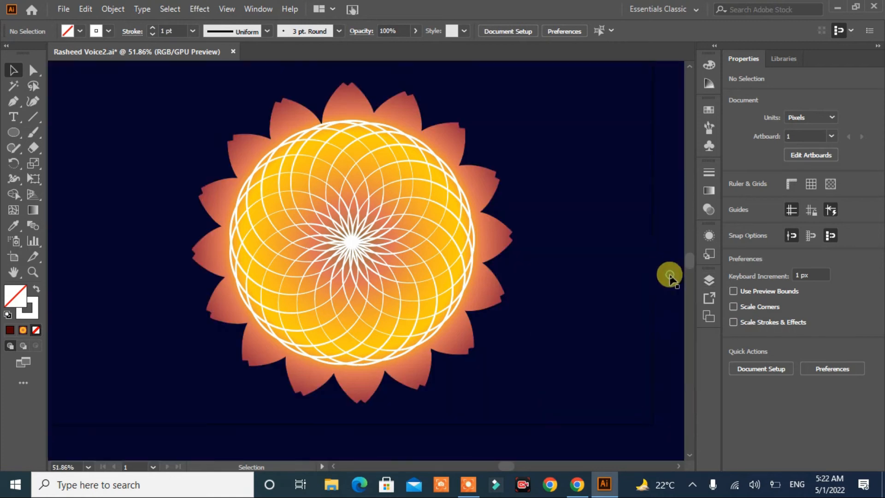
- Reposition and resize the navy background rectangle to about 1133 × 683 px so that it fits the artboard
left_click(618, 267)
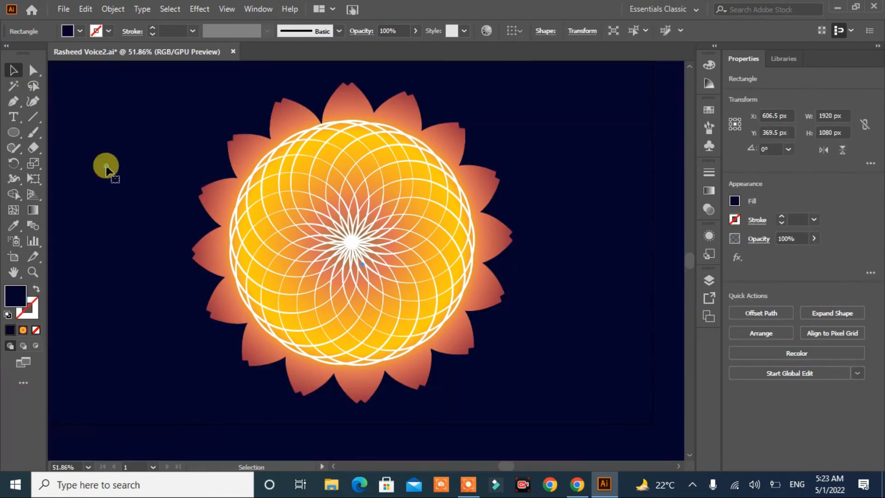
left_click_drag(488, 194, 431, 226)
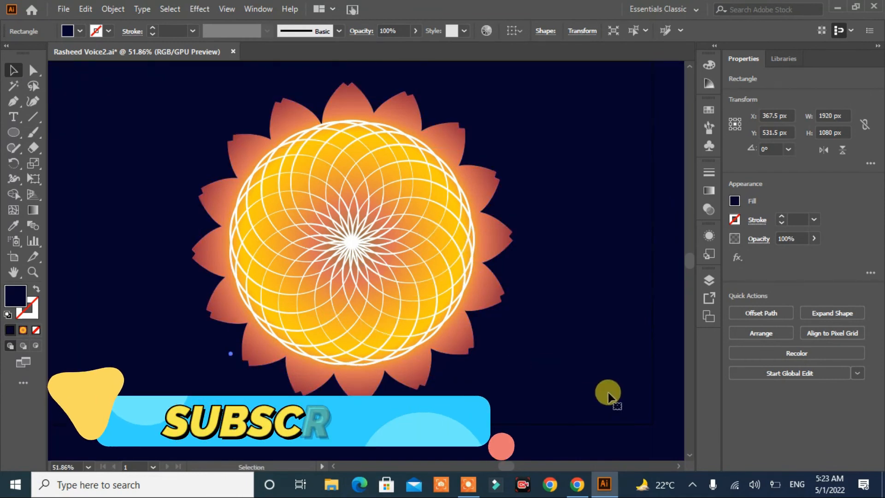
key("ctrl+0")
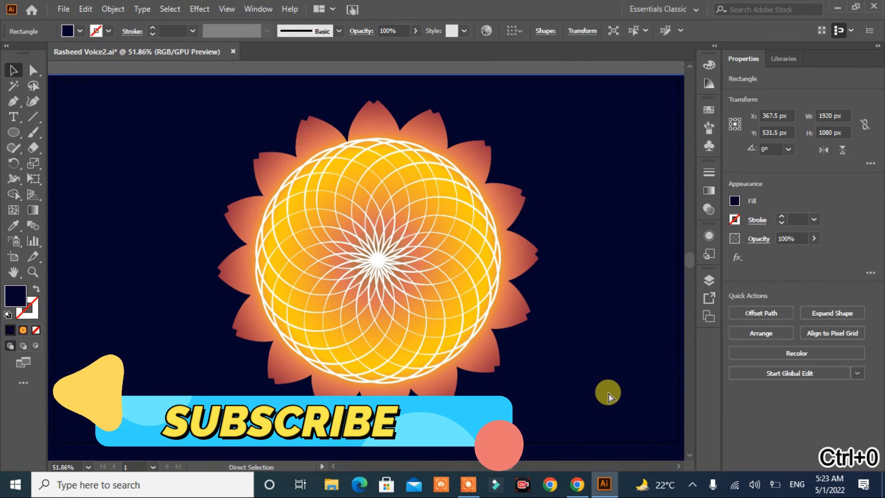
key("ctrl+minus")
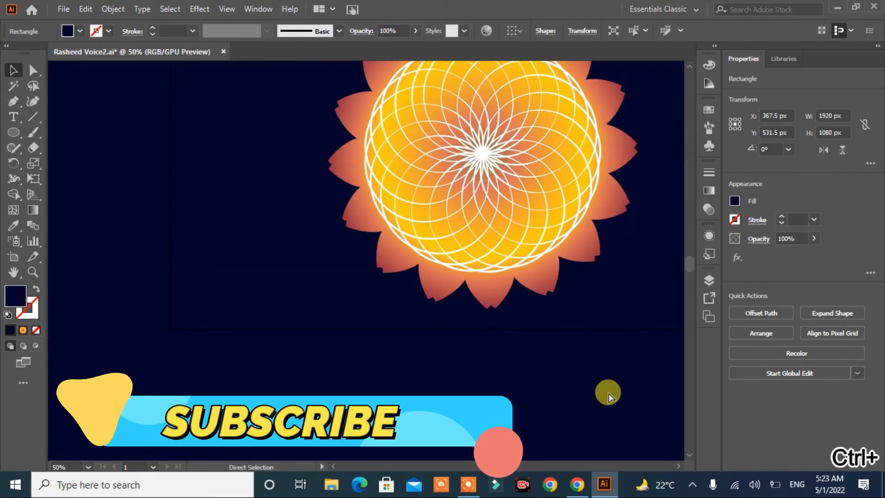
key("ctrl+minus")
key("ctrl+minus")
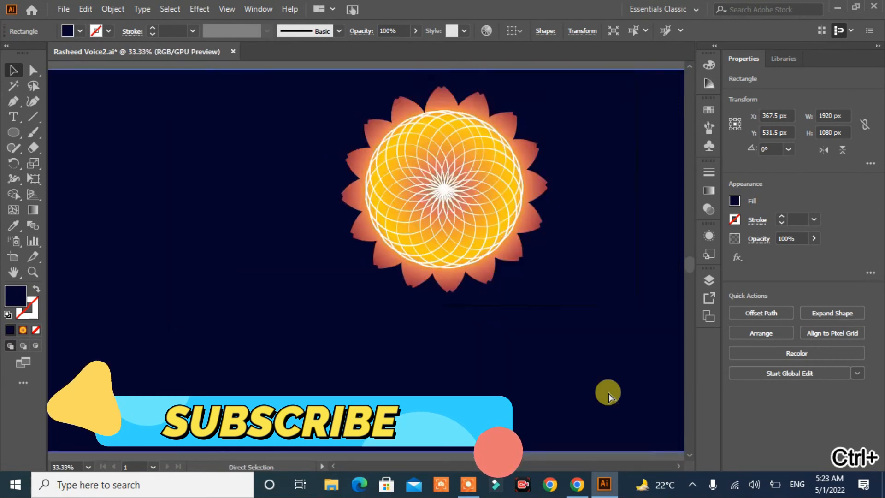
left_click_drag(113, 403, 269, 299)
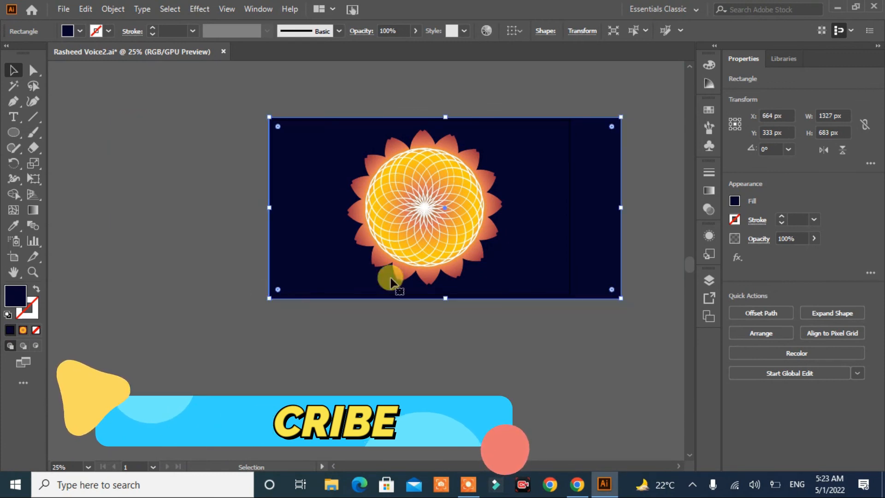
left_click_drag(619, 207, 569, 208)
- Scale the flower group down slightly about its centre and shift it a little up and left on the navy background
left_click(438, 204)
left_click_drag(501, 284, 493, 274)
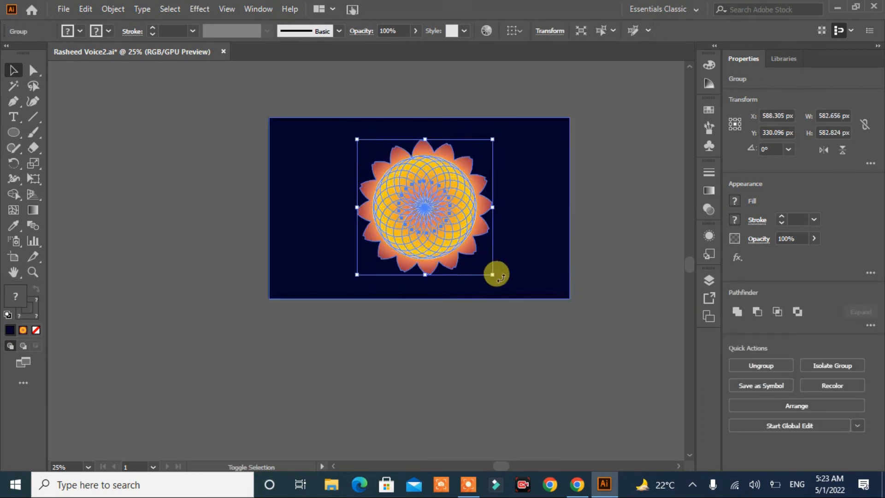
left_click(615, 322)
key("ctrl+0")
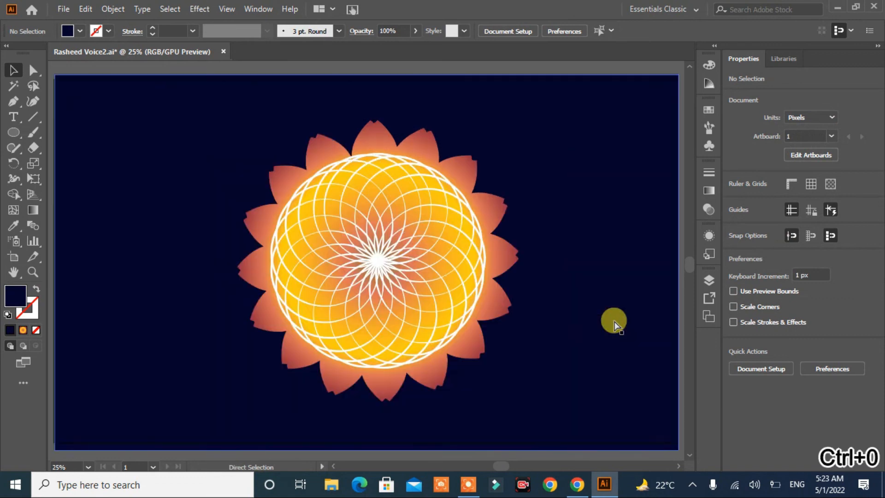
mouse_move(410, 274)
left_mouse_down()
mouse_move(506, 256)
mouse_move(464, 267)
mouse_move(400, 264)
left_mouse_up()
left_click(598, 257)
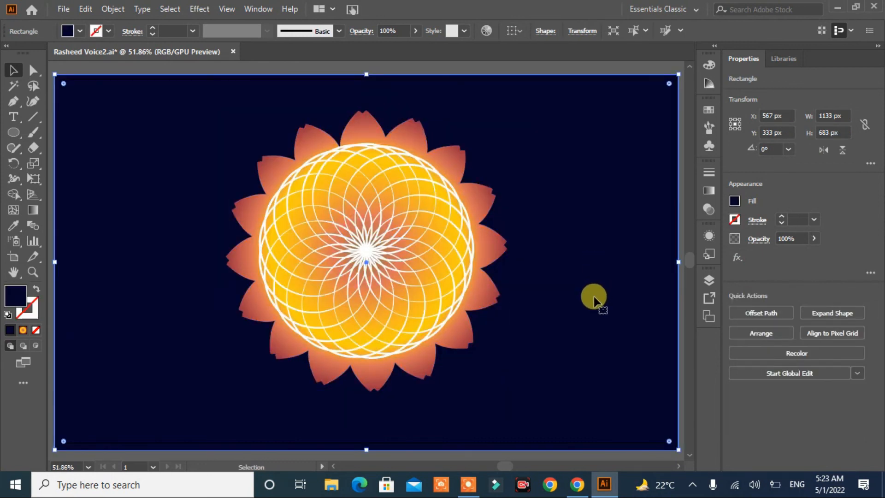